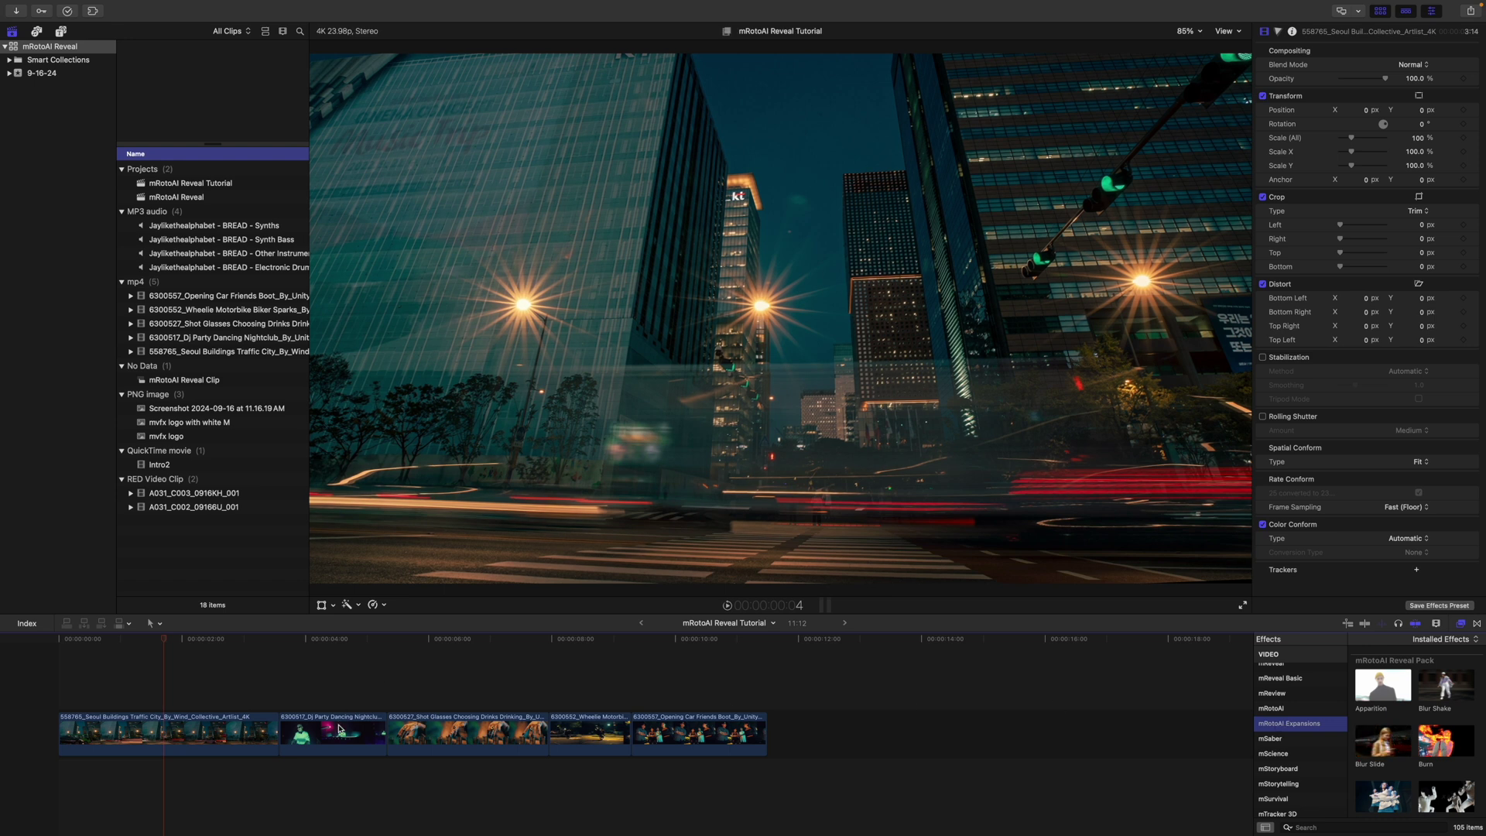
# - Lift the Dj Party Dancing clip into a connected lane above the Seoul Buildings clip
pyautogui.moveTo(341, 734); pyautogui.dragTo(253, 678)
# - Put the playhead on the DJ clip and apply the mRotoAI Expansions Pixelate effect
pyautogui.moveTo(164, 639); pyautogui.dragTo(239, 646)
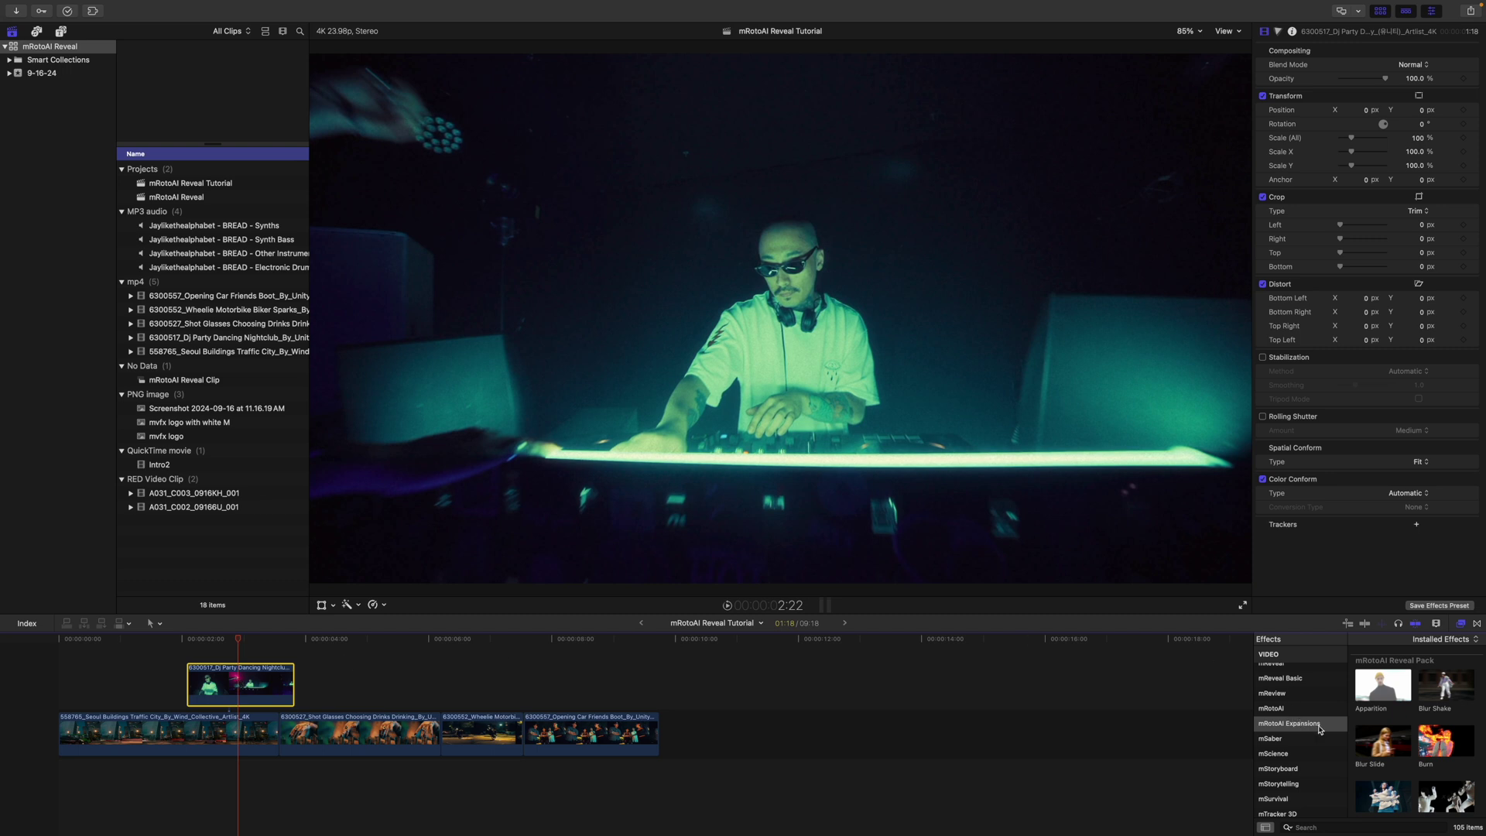
pyautogui.scroll(-5, 1412, 726)
pyautogui.scroll(-5, 1413, 726)
pyautogui.moveTo(1413, 725); pyautogui.dragTo(246, 692)
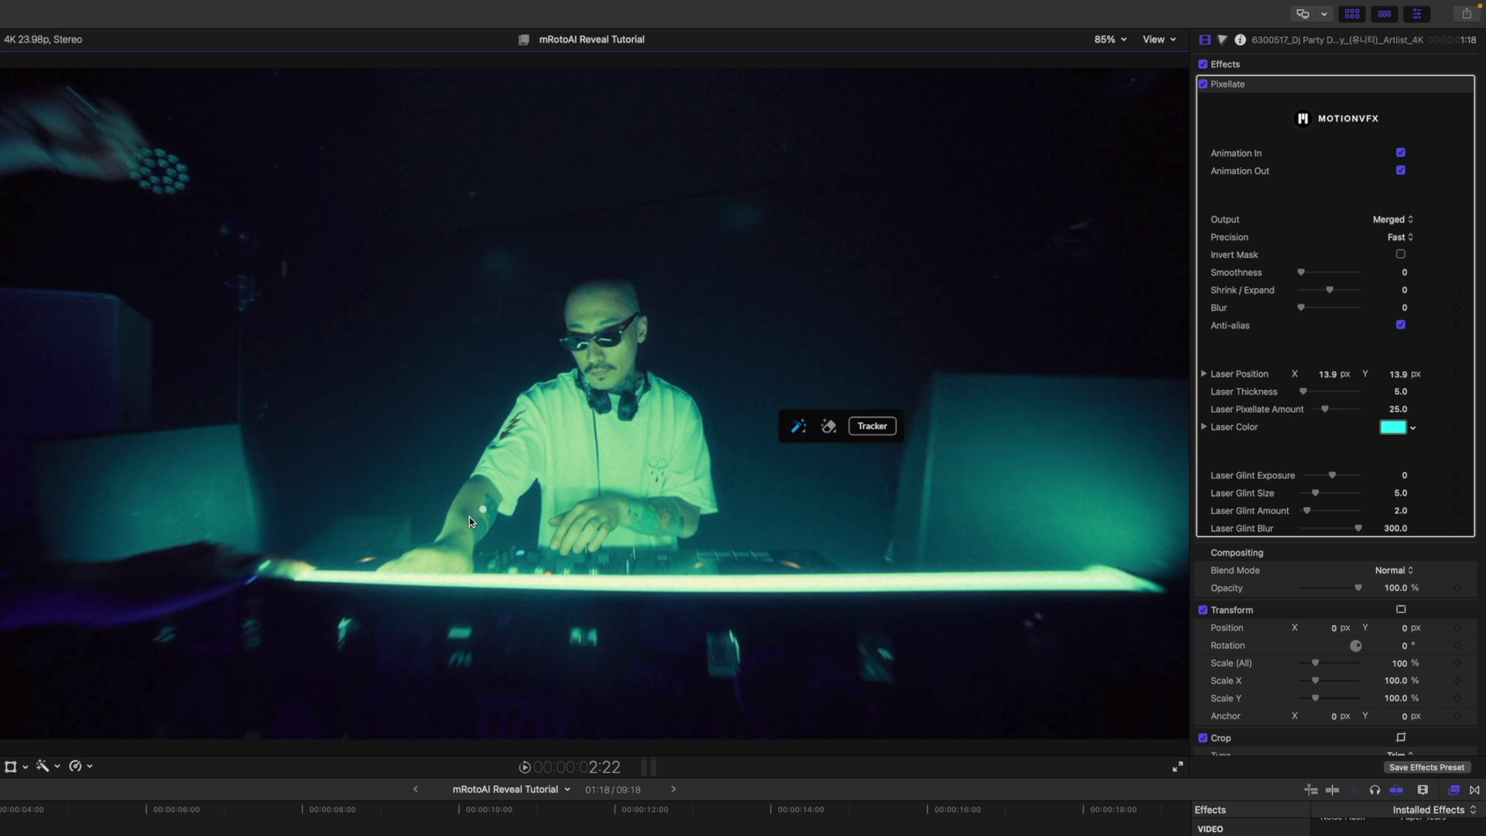
# - Brush a mask over the DJ's figure and track it backward and forward
pyautogui.moveTo(431, 564); pyautogui.dragTo(460, 528)
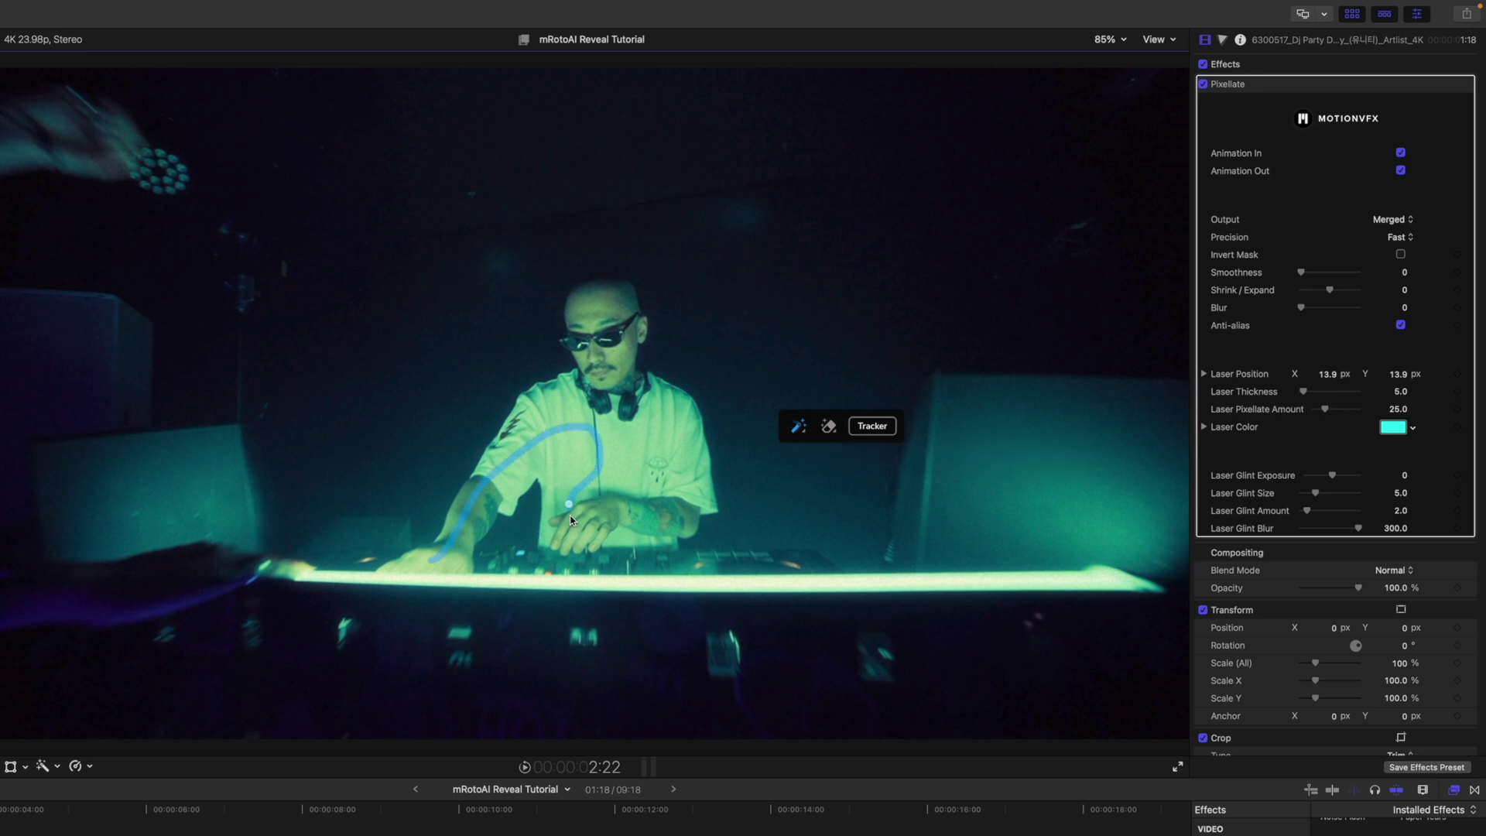
pyautogui.moveTo(605, 326); pyautogui.dragTo(609, 287)
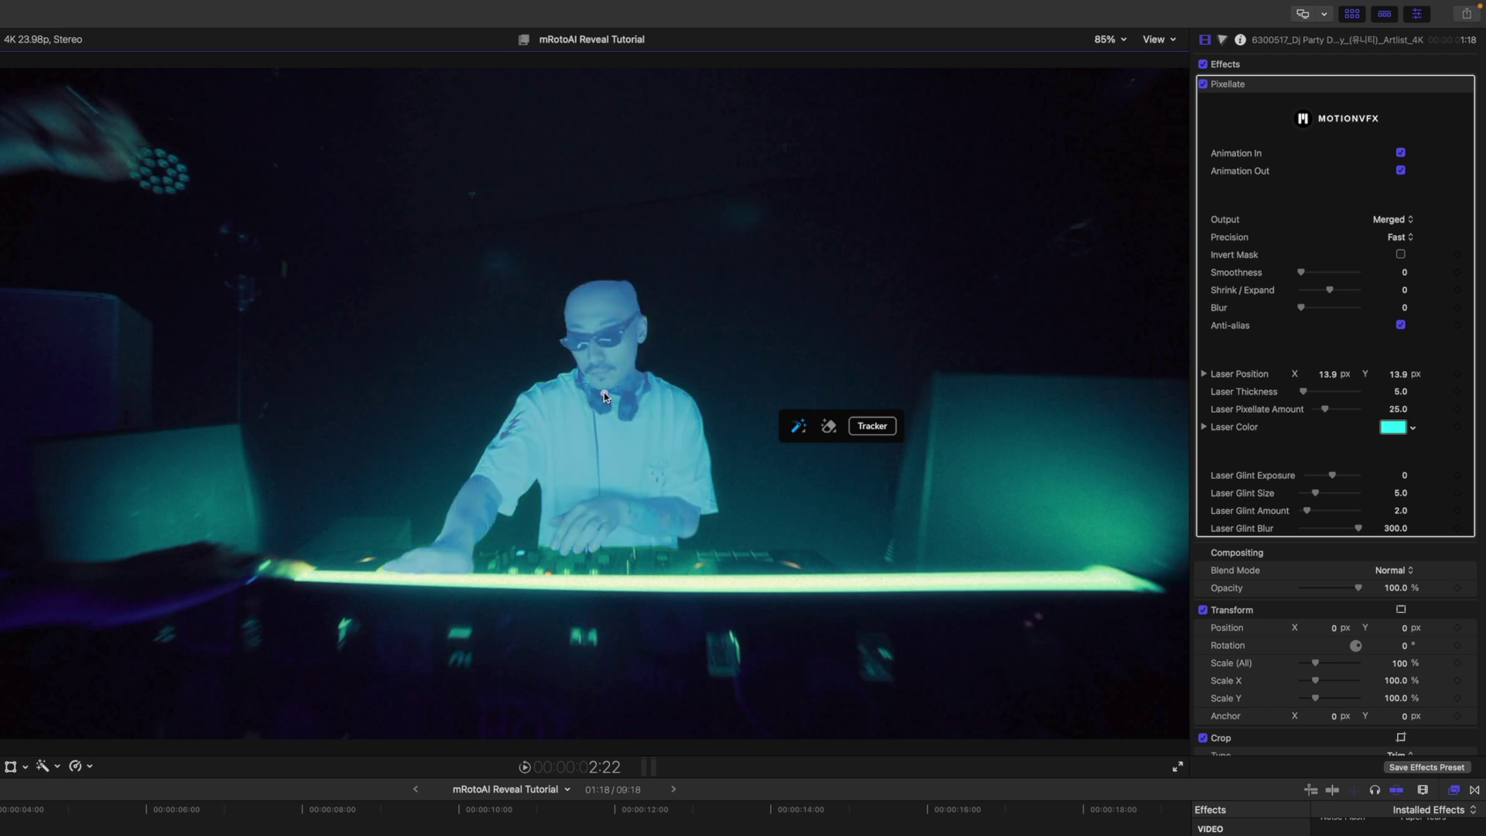
pyautogui.click(862, 427)
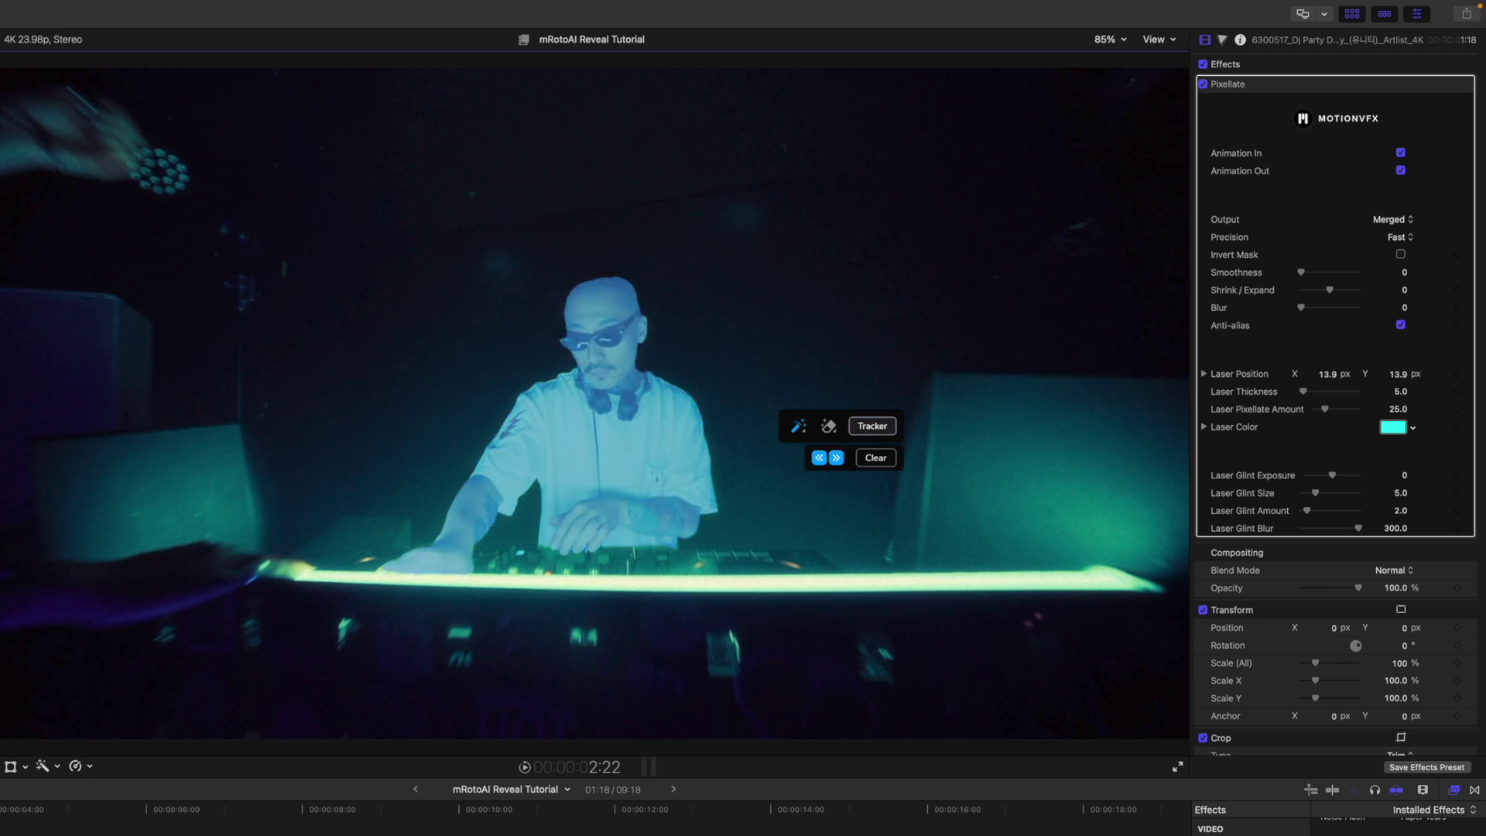
pyautogui.click(818, 459)
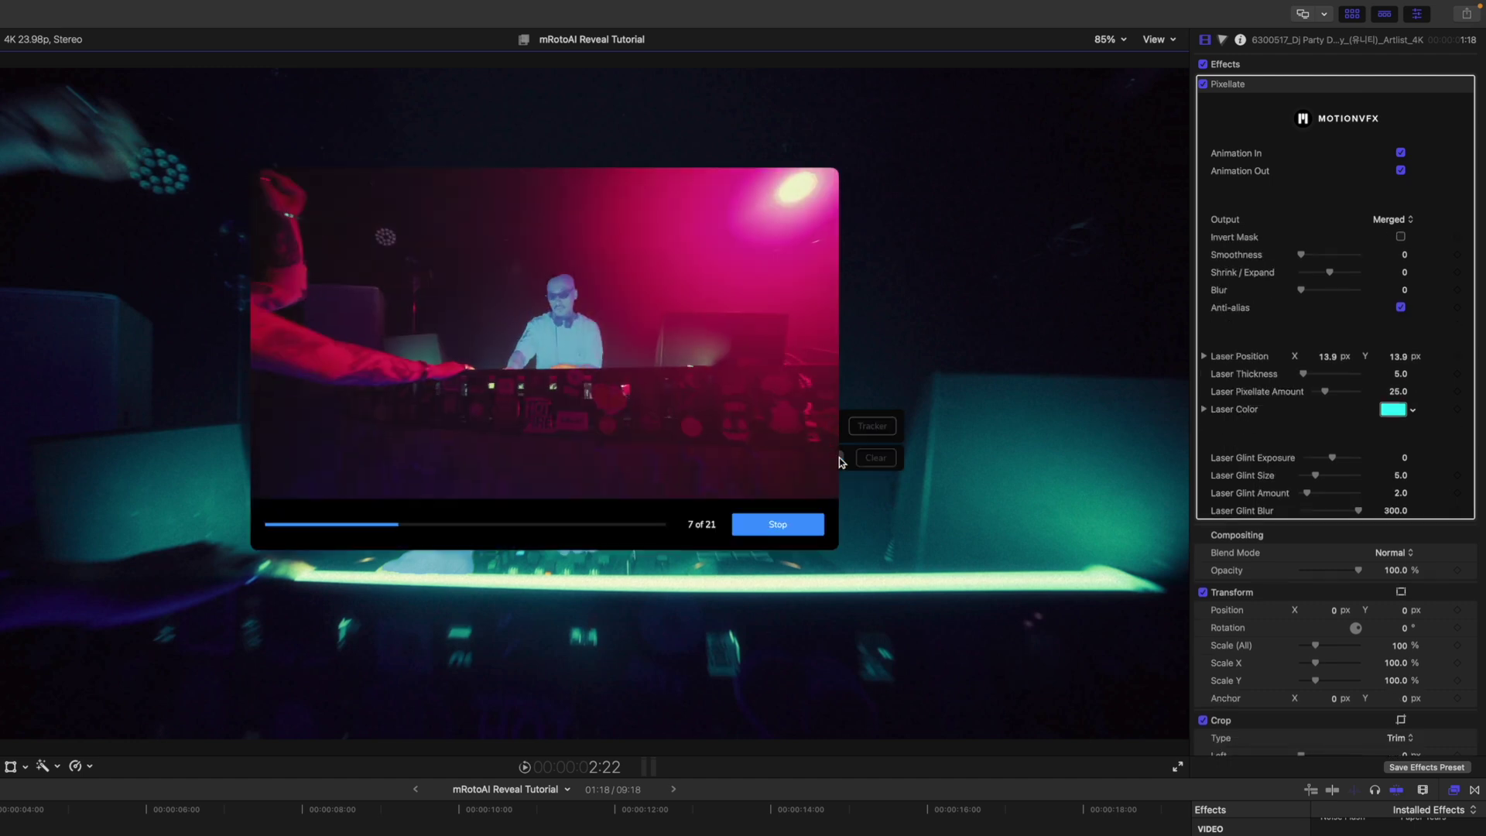
pyautogui.click(839, 458)
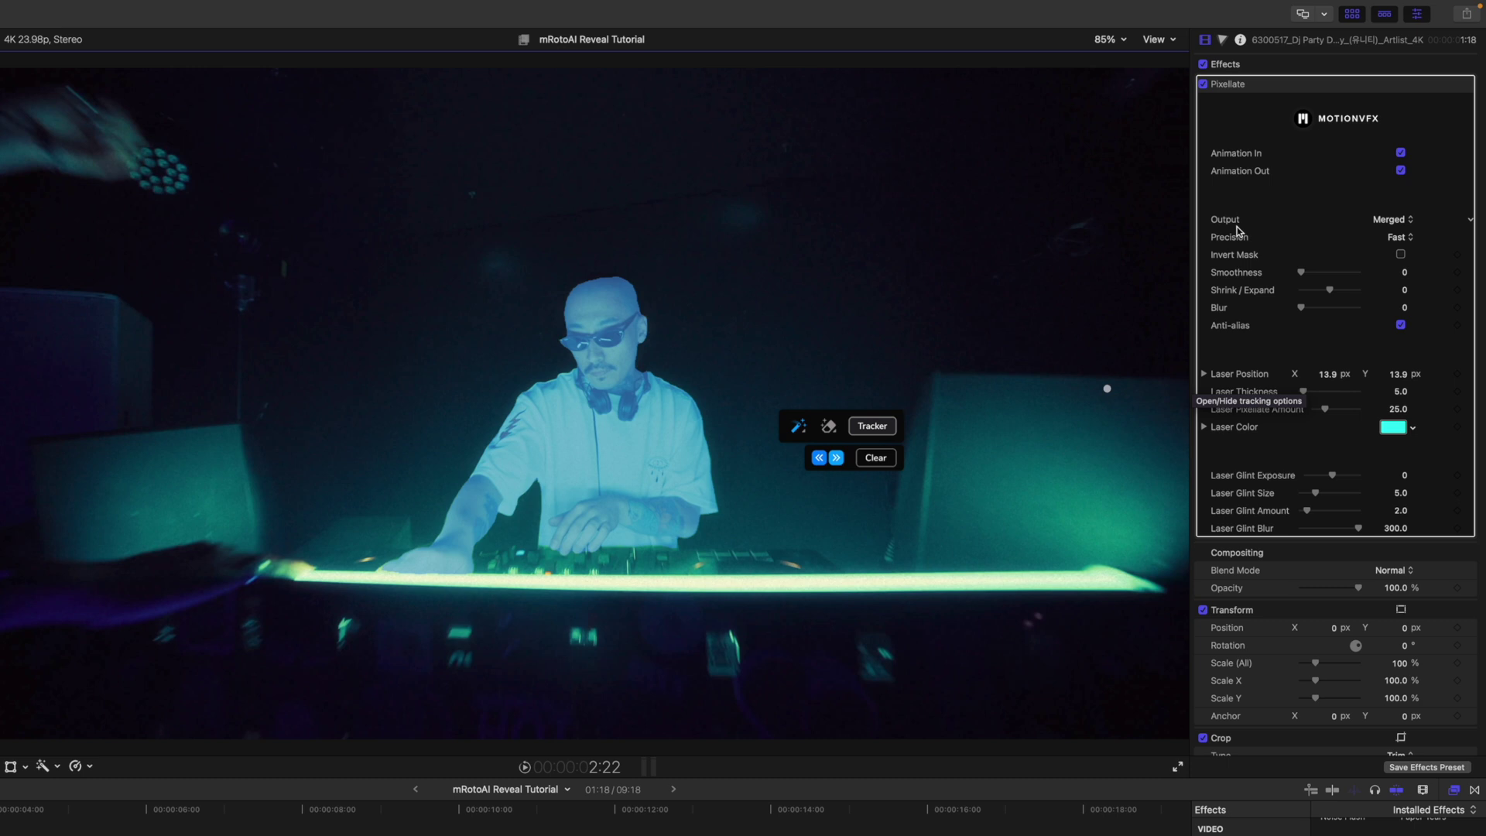
# - Set Pixelate's Output to Masked Video and play the city-to-DJ reveal
pyautogui.click(1394, 220)
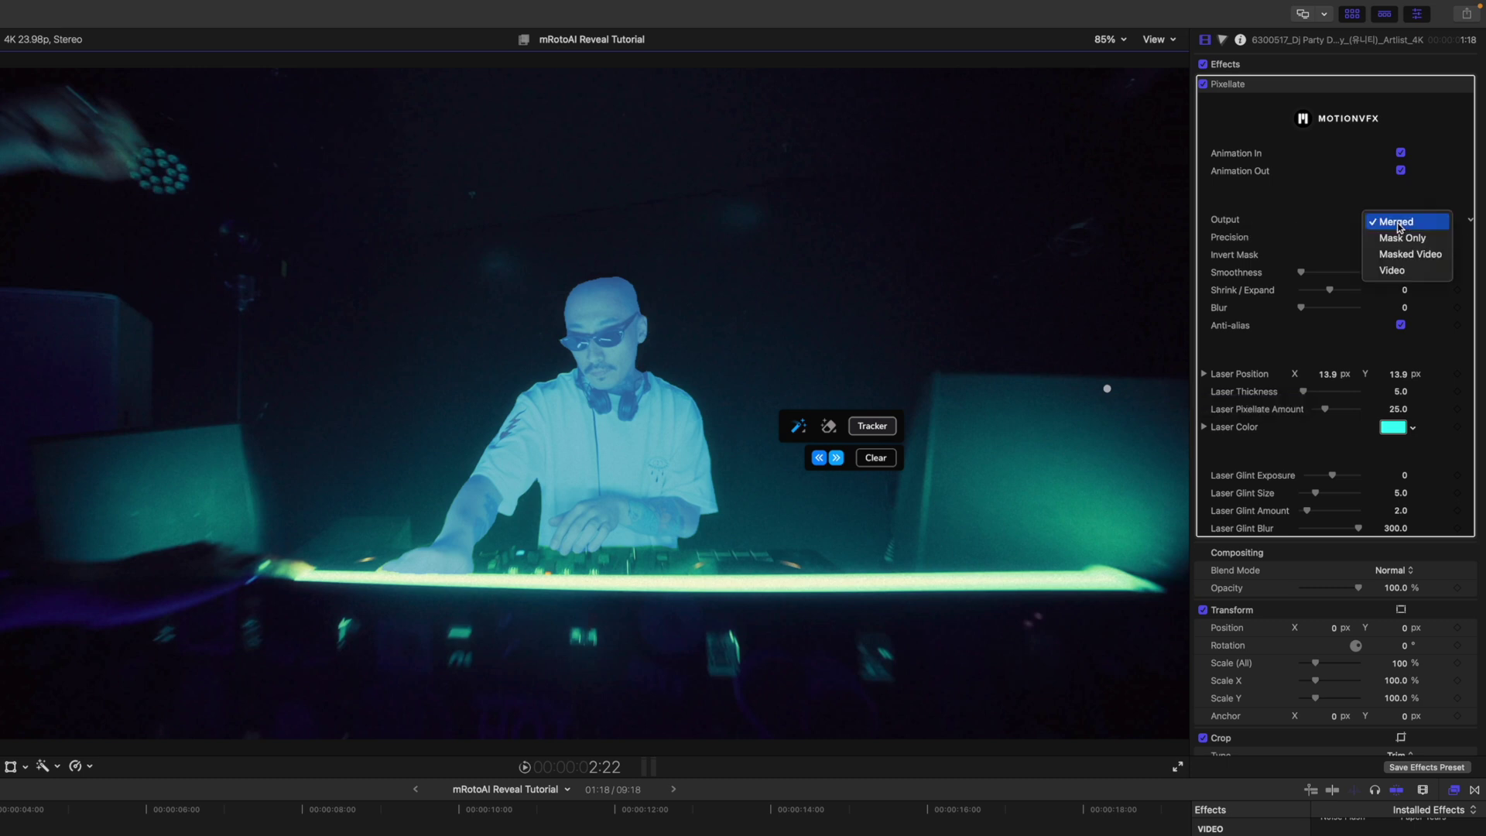
pyautogui.click(1405, 253)
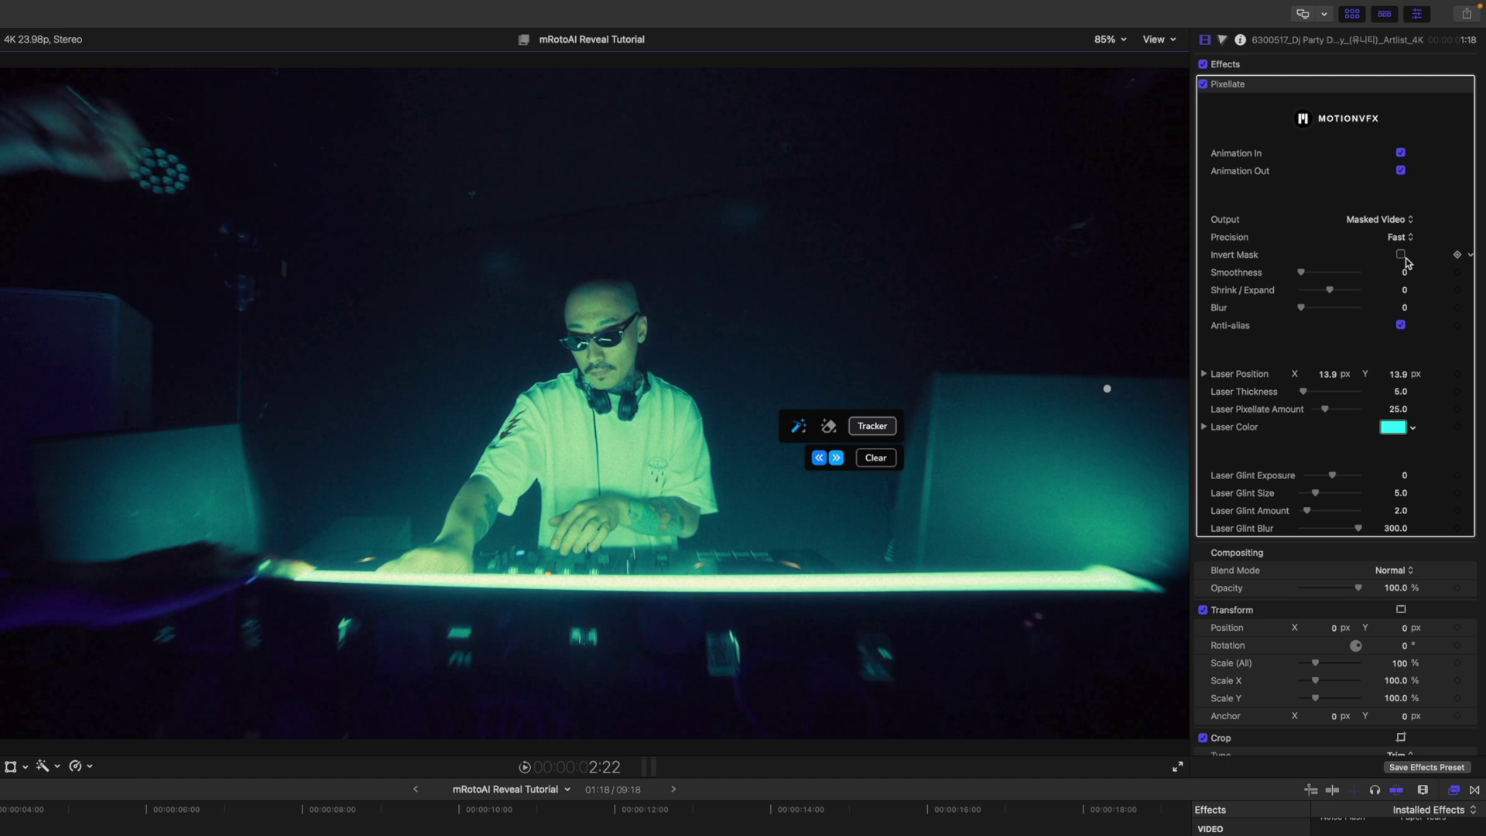
pyautogui.press('j')
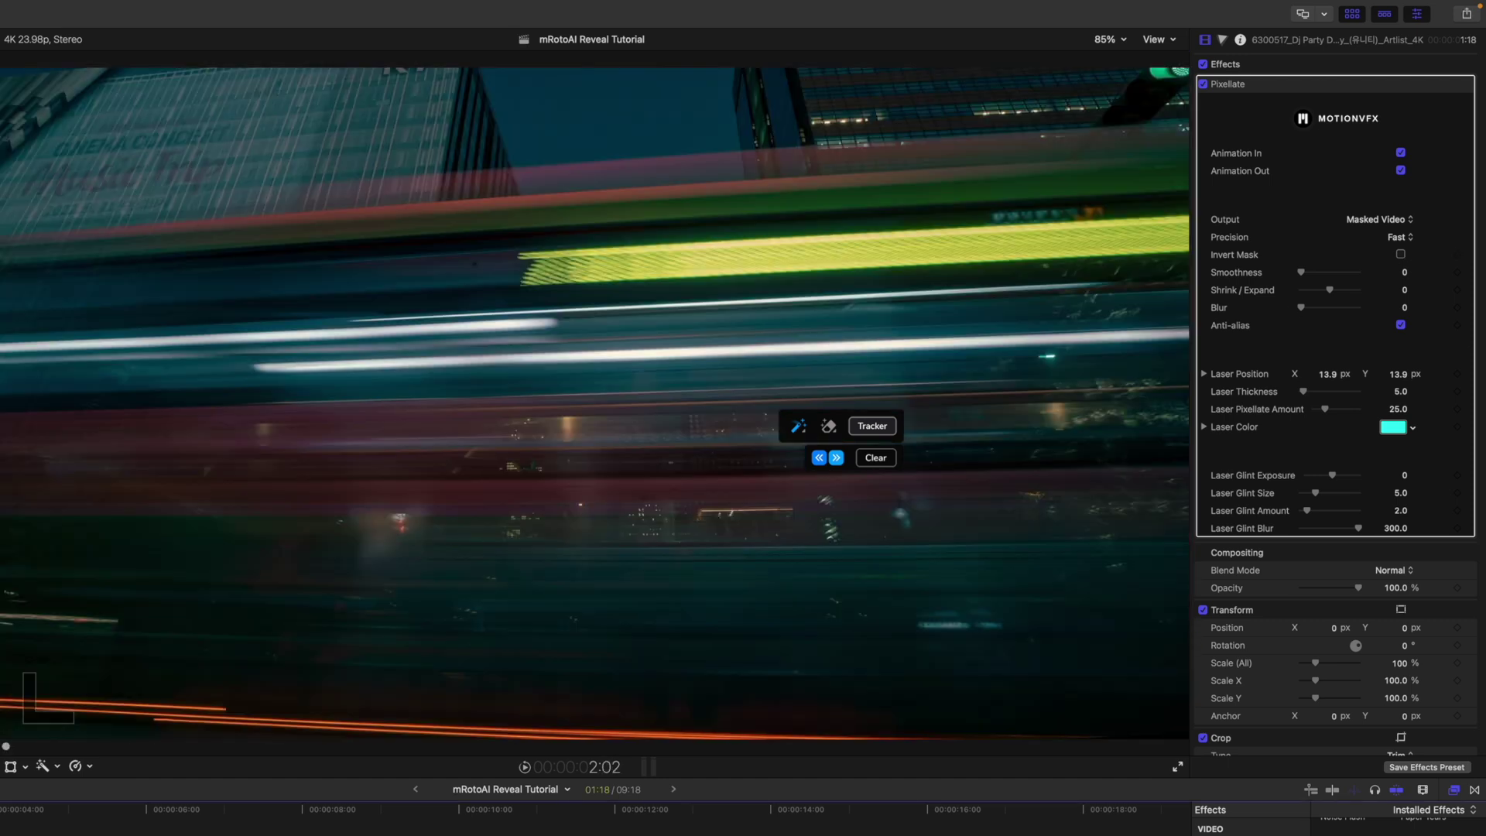
pyautogui.press('Right')
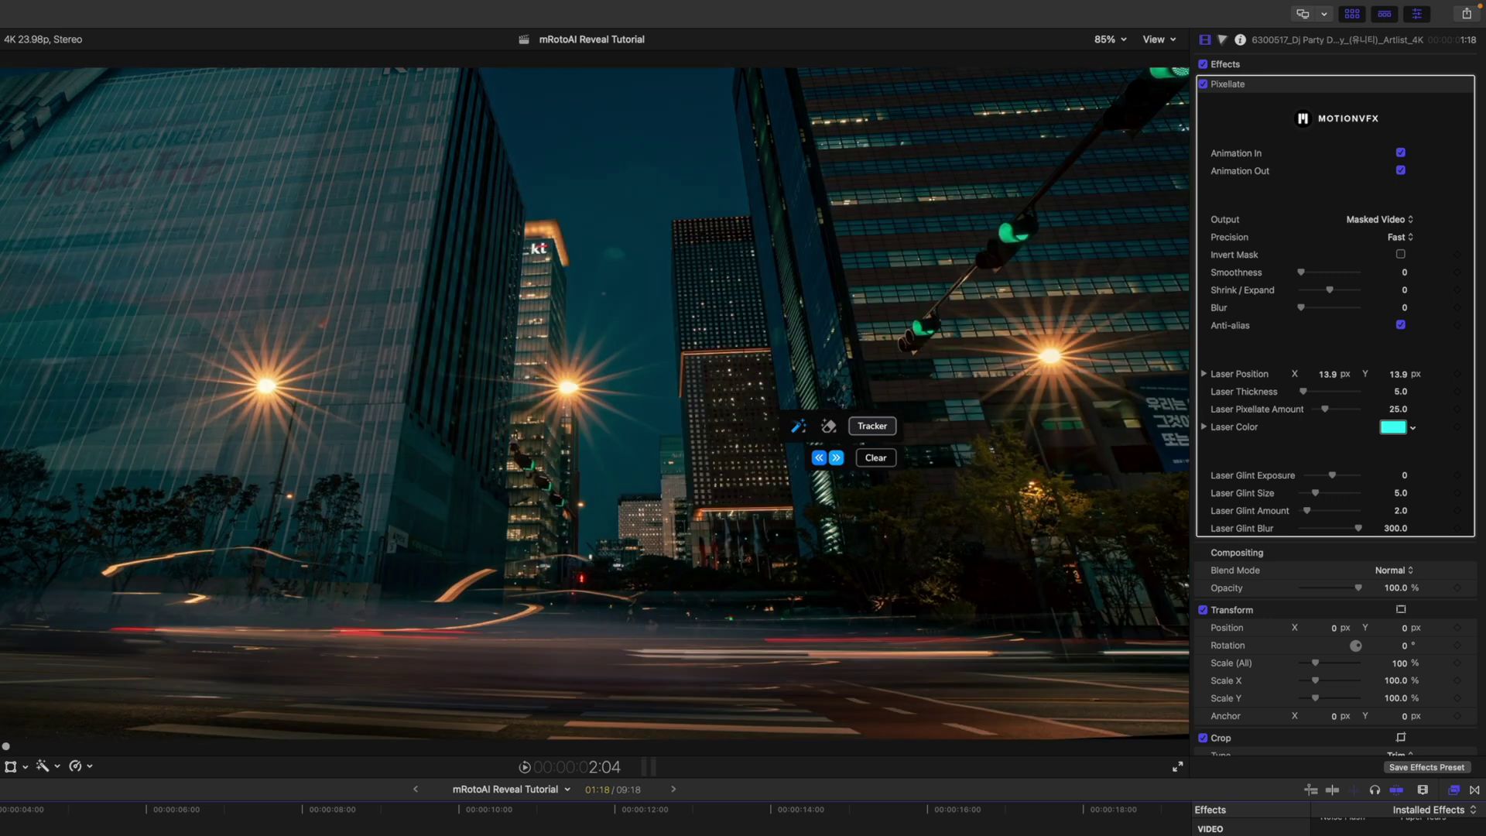
pyautogui.press('Right')
pyautogui.press('Right')
pyautogui.press('Right')
pyautogui.press('Right')
pyautogui.press('Right')
pyautogui.press('Right')
pyautogui.press('Right')
pyautogui.press('Right')
pyautogui.press('Right')
pyautogui.press('Right')
pyautogui.press('Right')
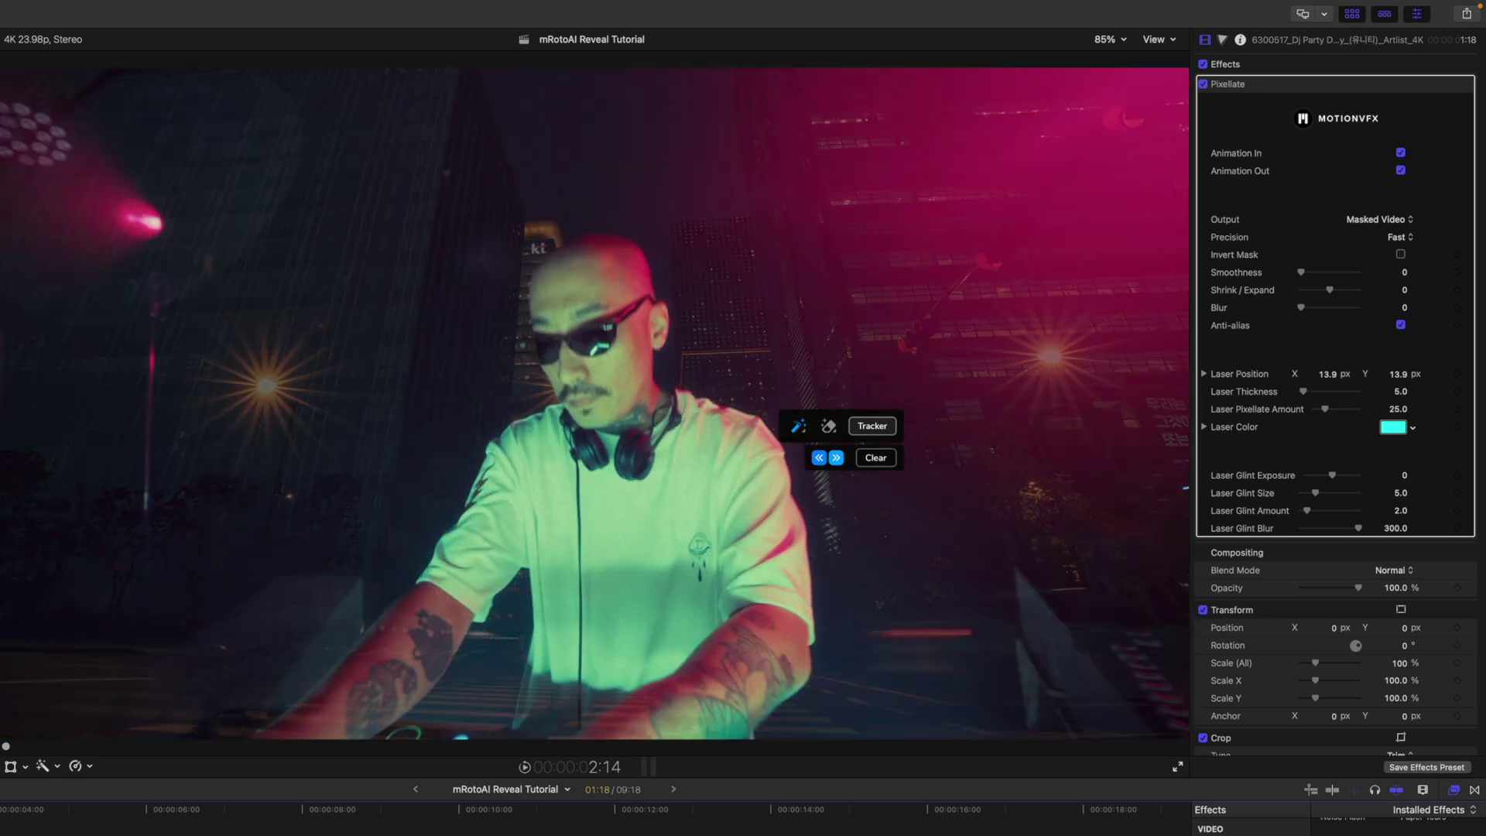
pyautogui.press('Right')
pyautogui.press('Right')
pyautogui.press('Right')
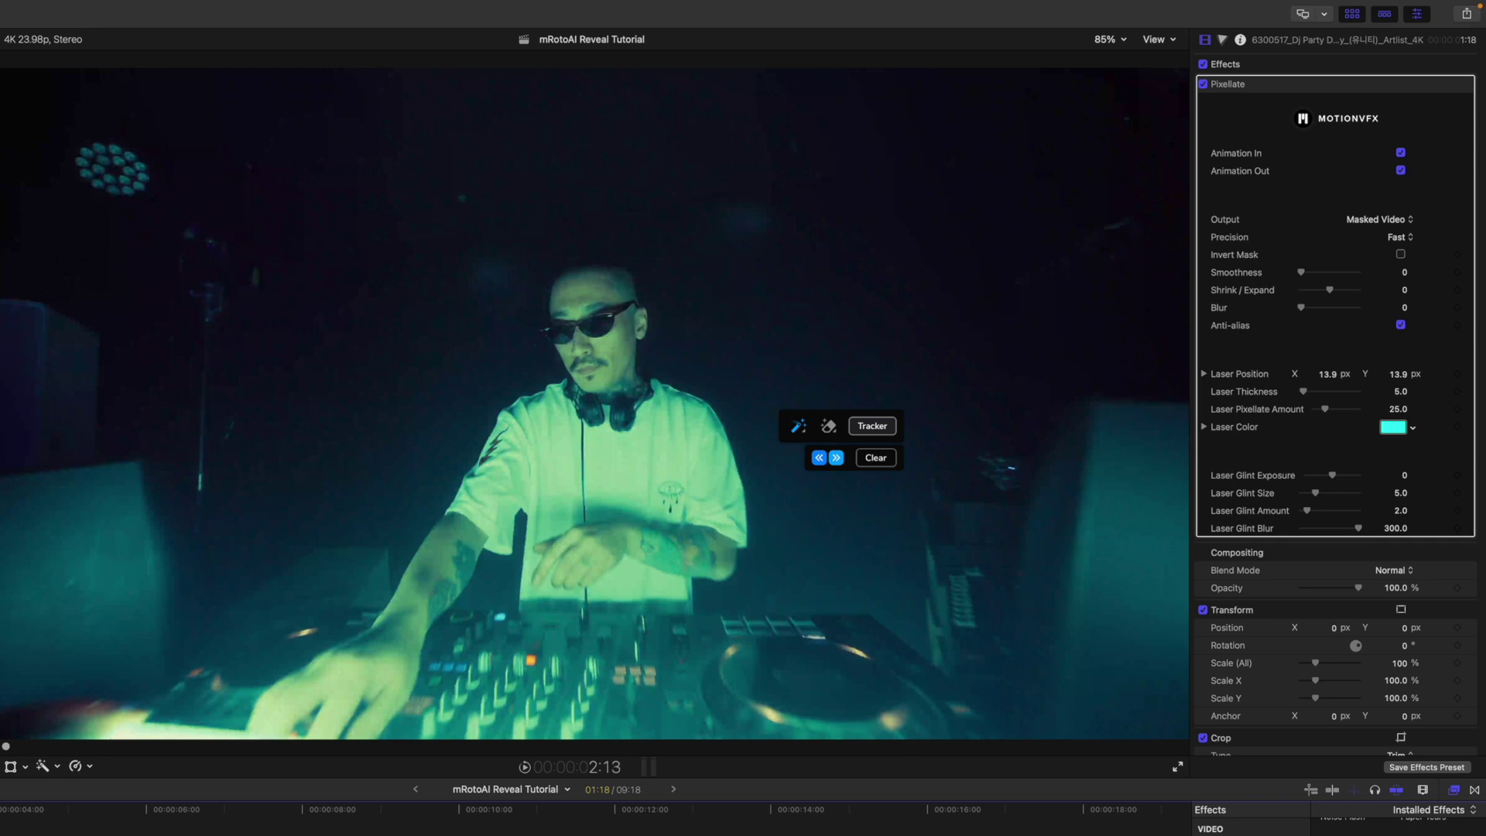
pyautogui.press('space')
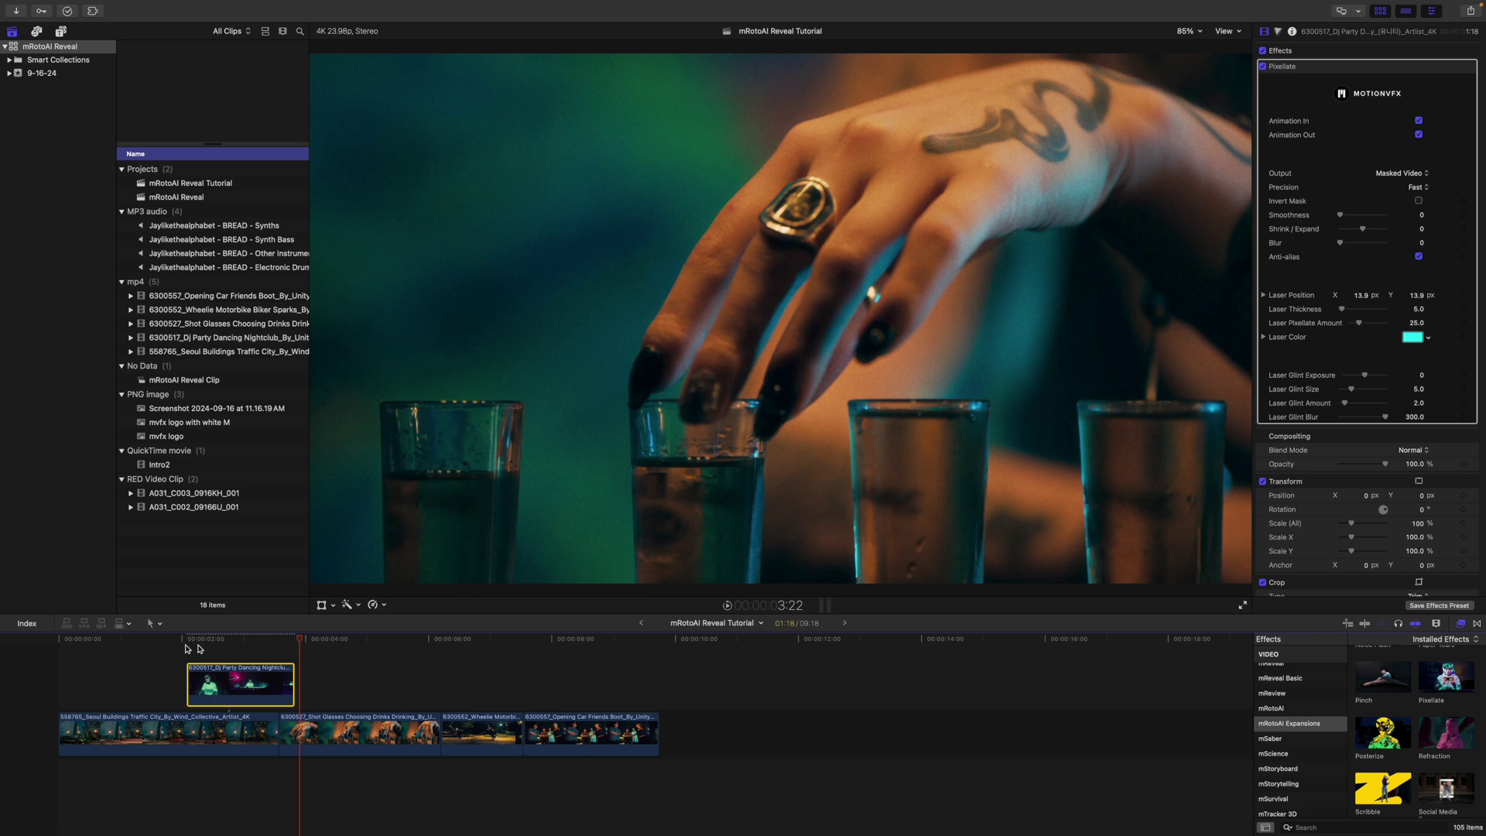
# - Ripple-trim the Seoul clip's end shorter and play the sequence from the DJ clip
pyautogui.moveTo(301, 641); pyautogui.dragTo(261, 645)
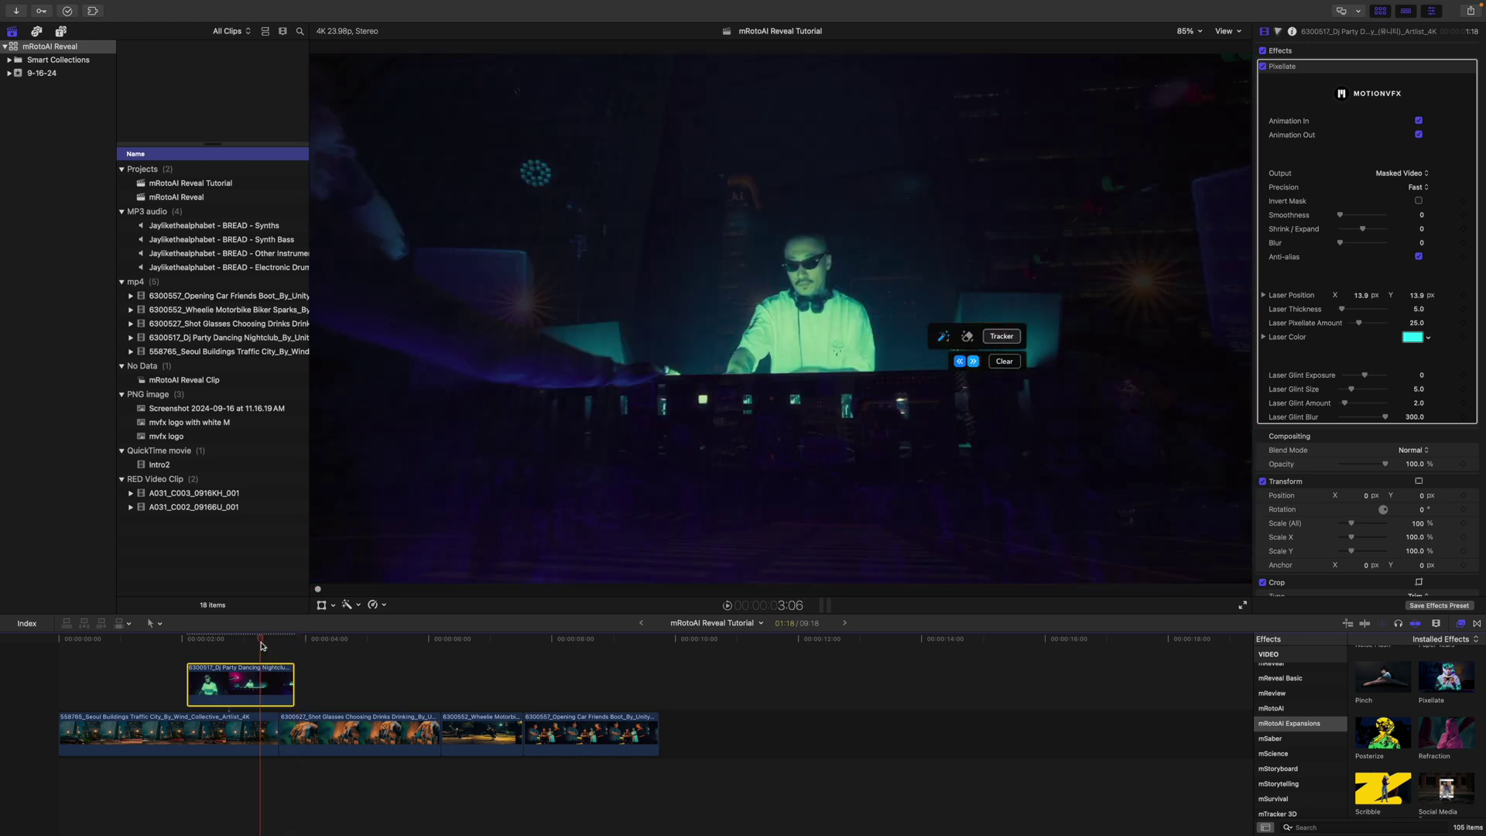
pyautogui.moveTo(275, 720); pyautogui.dragTo(245, 720)
pyautogui.moveTo(261, 640)
pyautogui.mouseDown()
pyautogui.moveTo(300, 647)
pyautogui.moveTo(252, 644)
pyautogui.mouseUp()
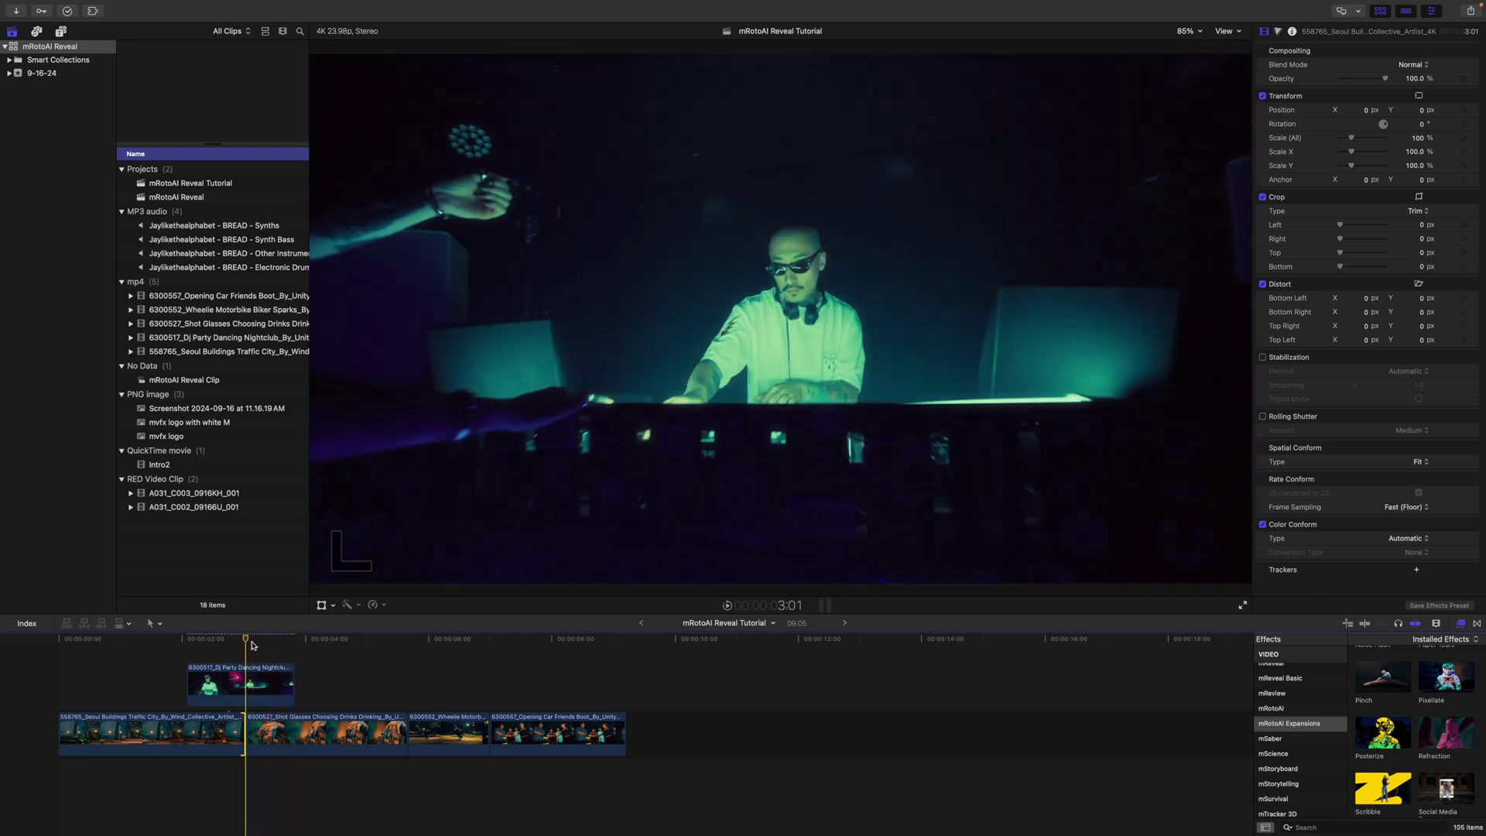
pyautogui.press('space')
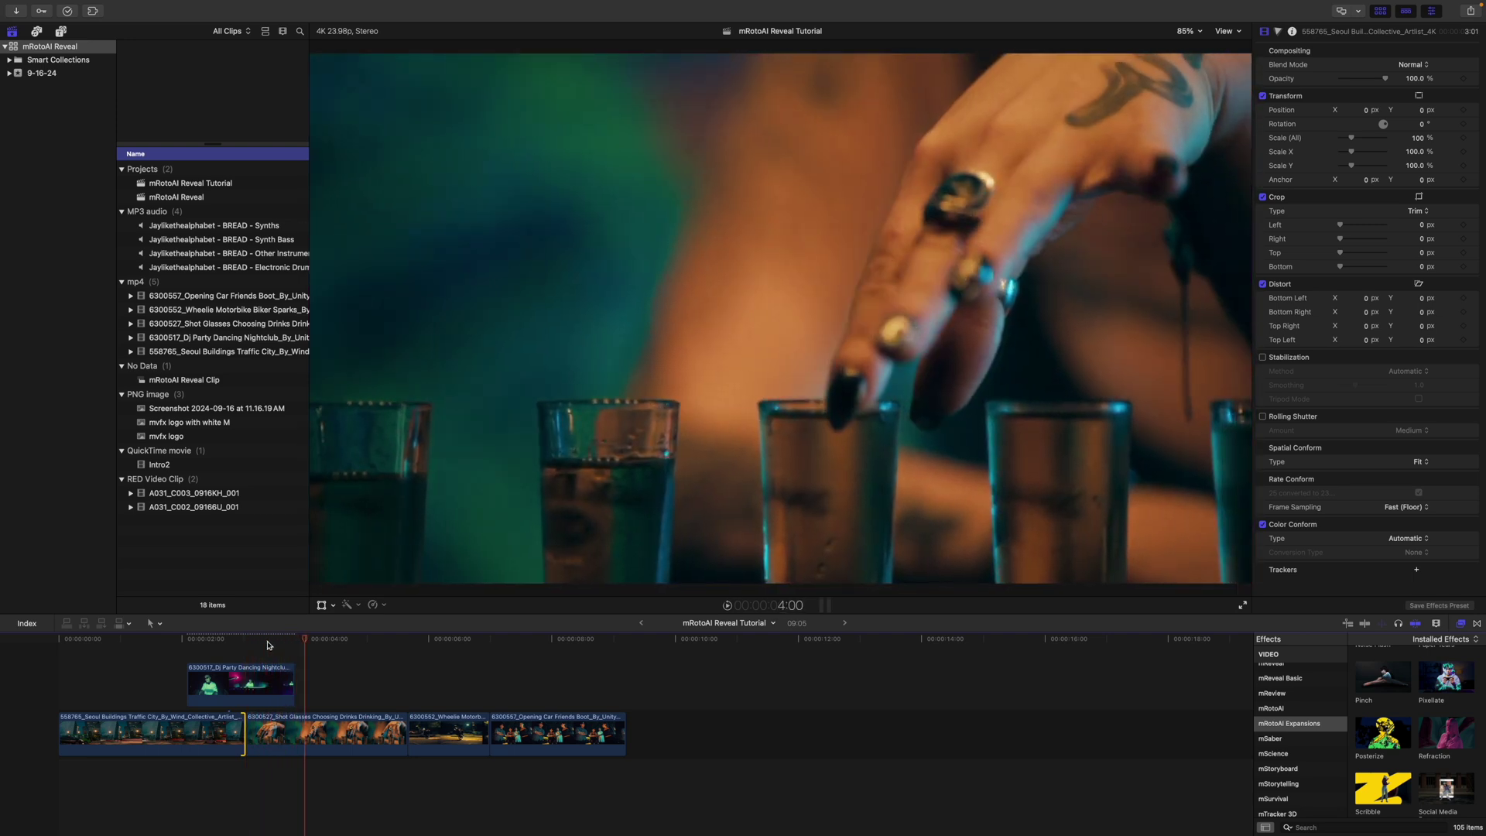
# - Check the DJ clip's Pixelate settings, then select the Shot Glasses clip
pyautogui.click(258, 685)
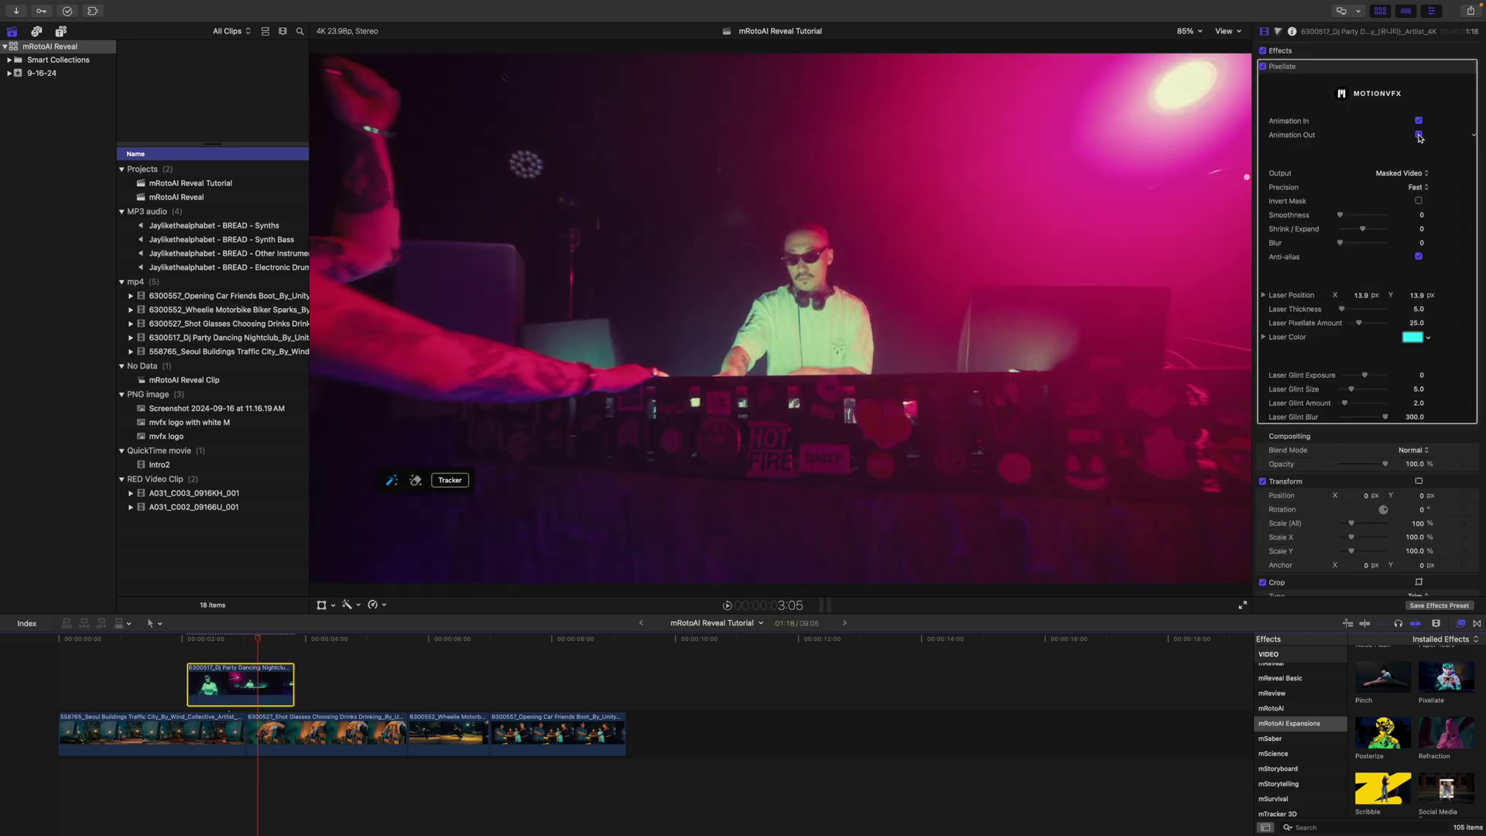
pyautogui.click(311, 731)
pyautogui.hscroll(1, 306, 732)
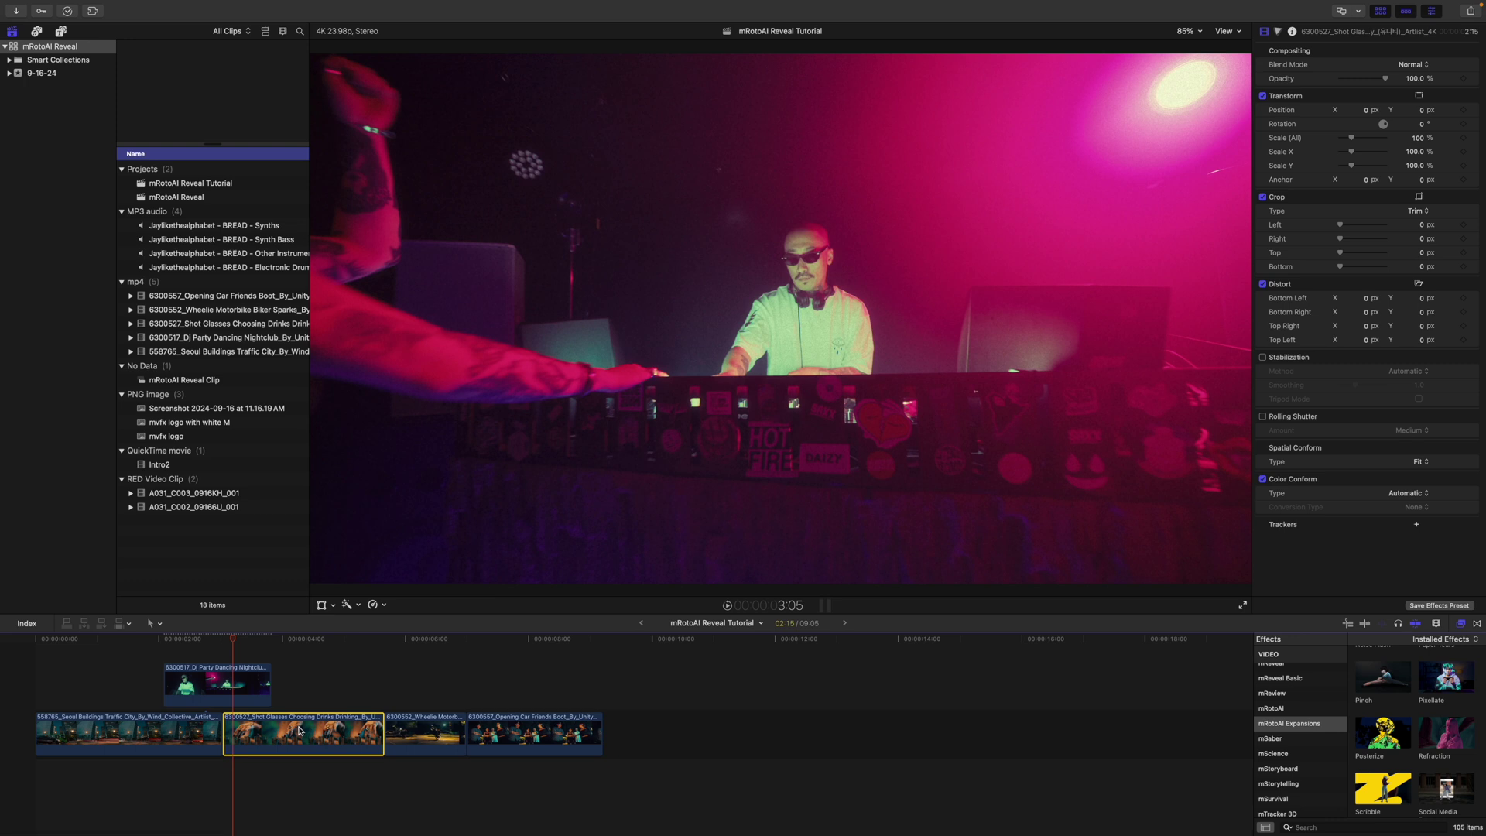
pyautogui.press('ctrl+alt+super')
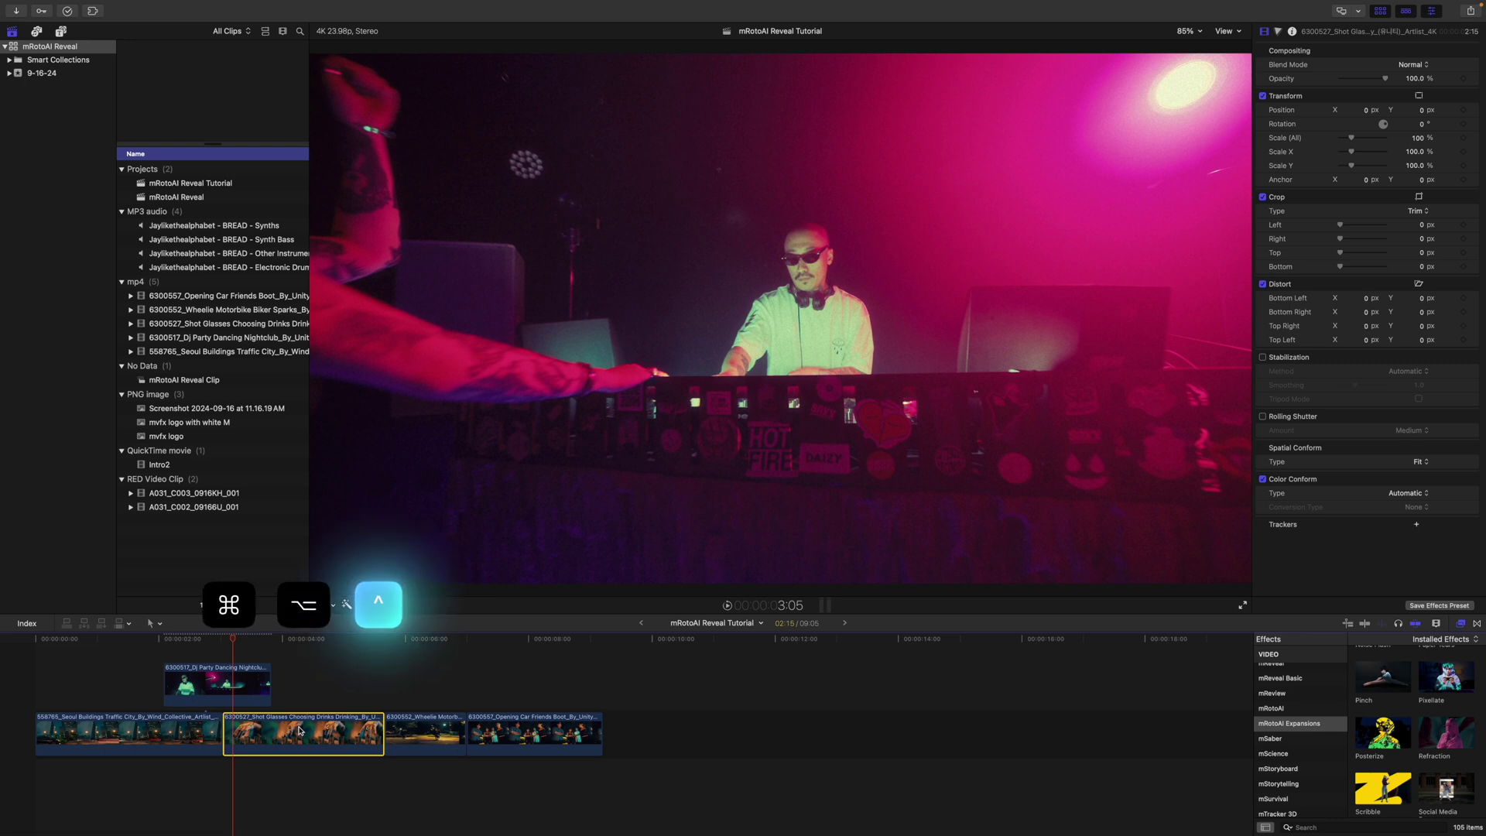
# - Connect the Shot Glasses clip above the DJ clip and apply the Titles effect, showing 'CREATE'
pyautogui.moveTo(299, 730); pyautogui.dragTo(247, 658)
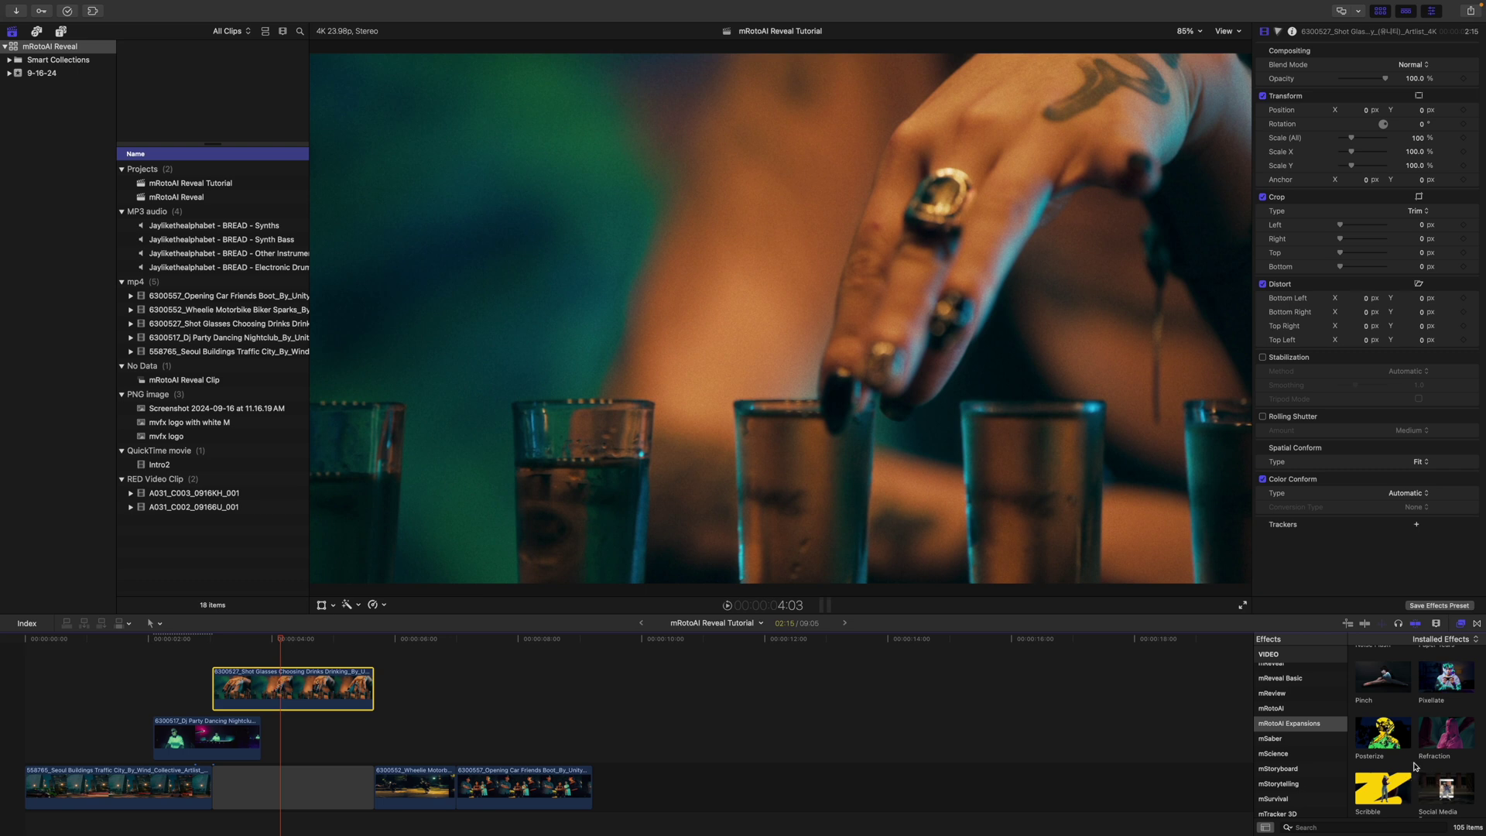
pyautogui.scroll(6, 1414, 766)
pyautogui.scroll(5, 1414, 766)
pyautogui.scroll(-10, 1414, 767)
pyautogui.scroll(-4, 1414, 766)
pyautogui.doubleClick(1444, 766)
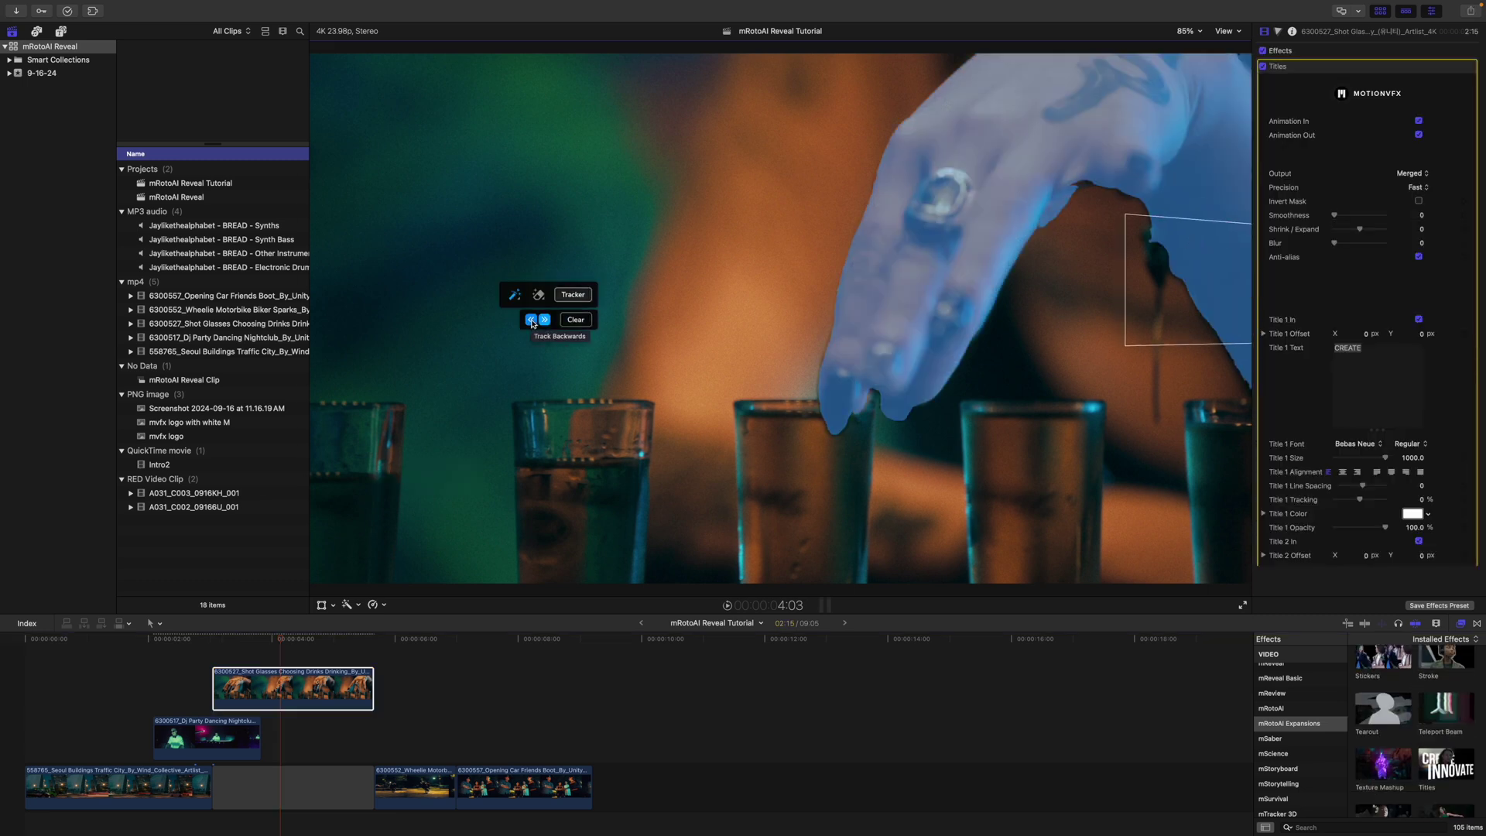
# - Track the hand mask, set Titles Output to Masked Video, and scrub back to CREATE
pyautogui.click(532, 320)
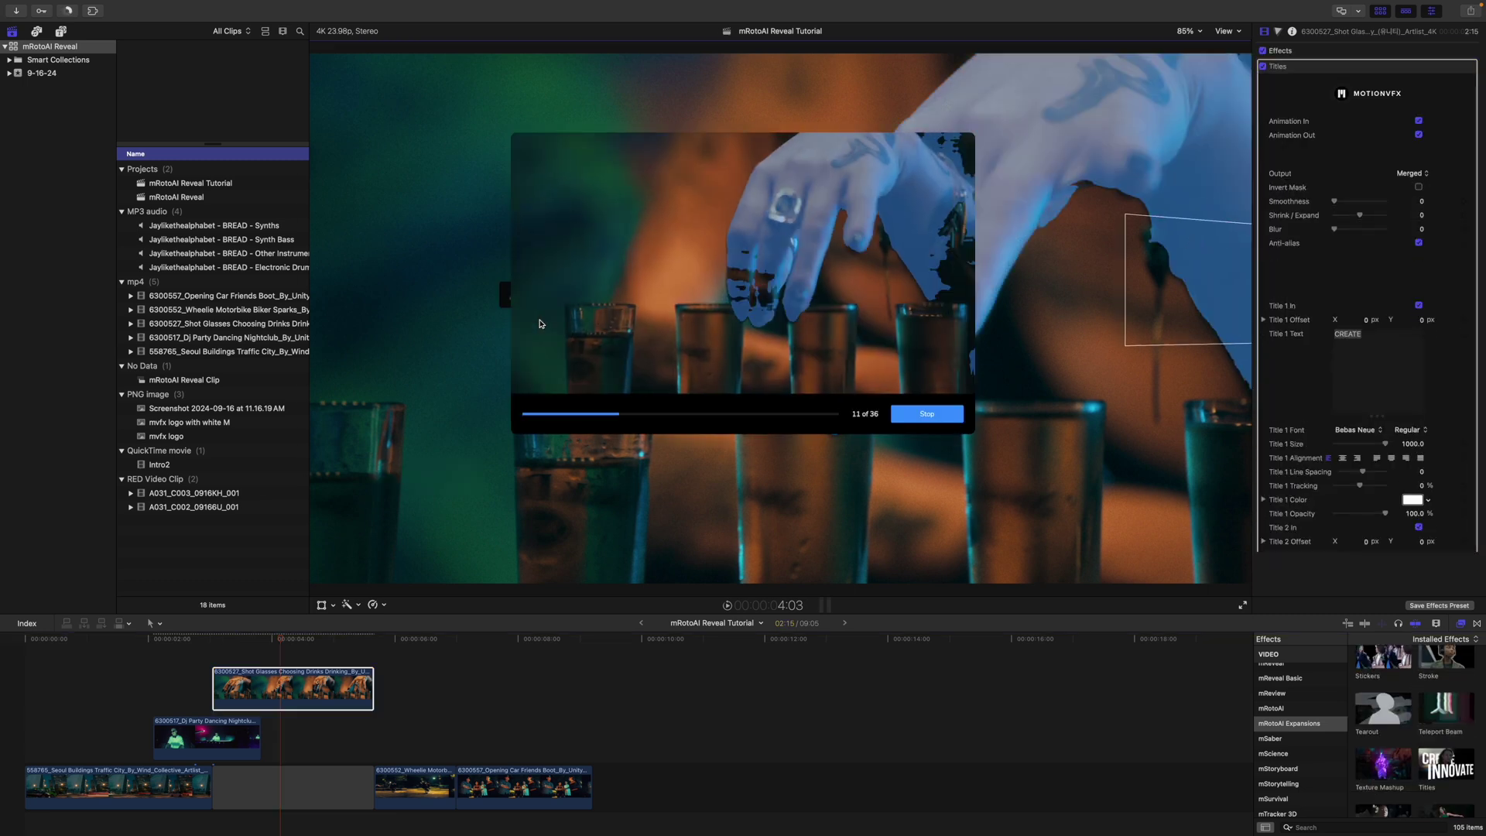
pyautogui.click(1406, 175)
pyautogui.click(1418, 205)
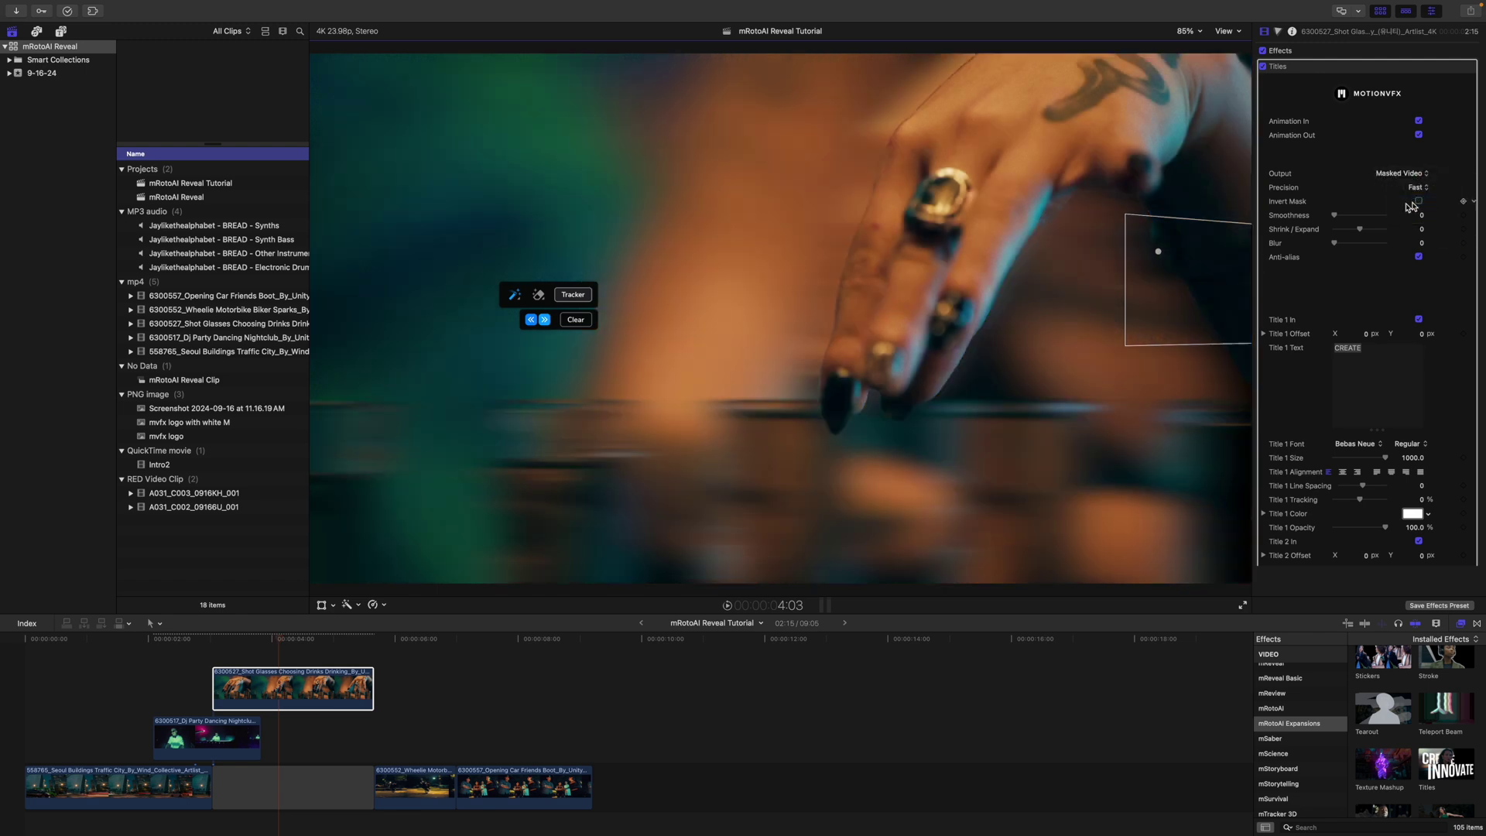
pyautogui.moveTo(279, 642); pyautogui.dragTo(234, 647)
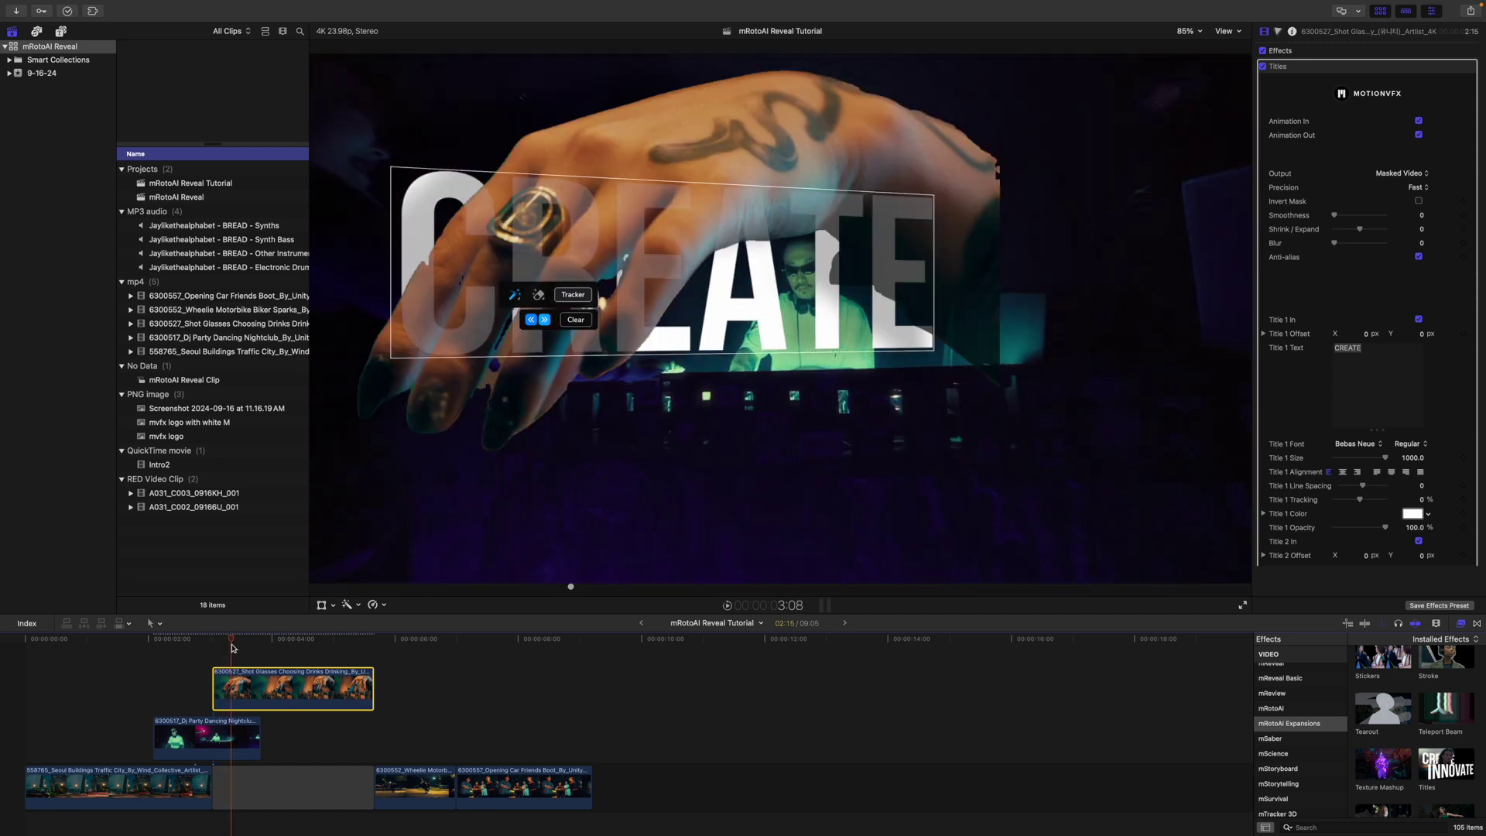
# - Scrub through the hand-over-glasses title reveal, then connect the Wheelie clip above the storyline
pyautogui.moveTo(232, 648); pyautogui.dragTo(338, 658)
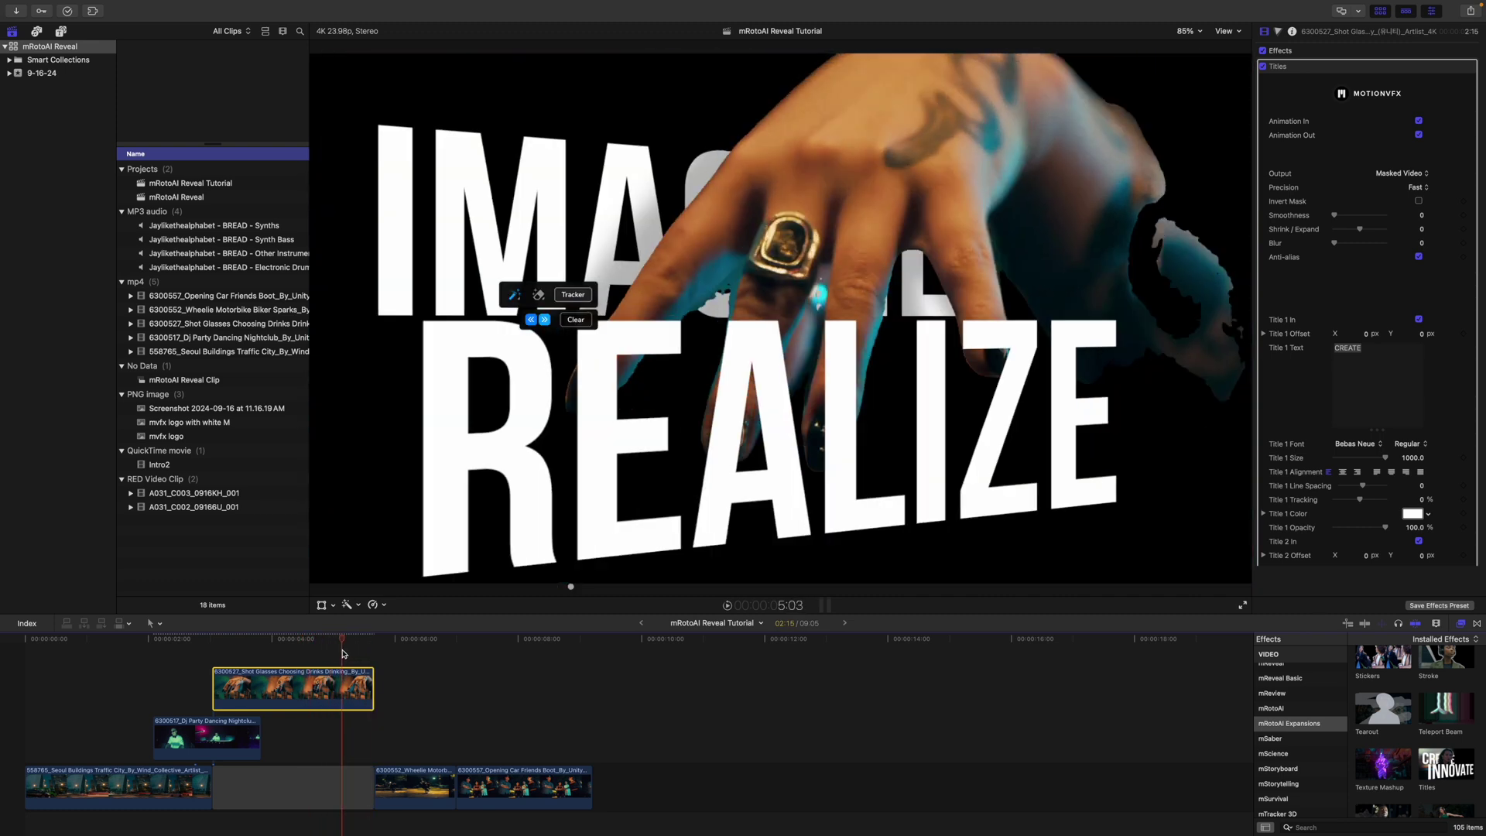
pyautogui.moveTo(341, 654); pyautogui.dragTo(273, 649)
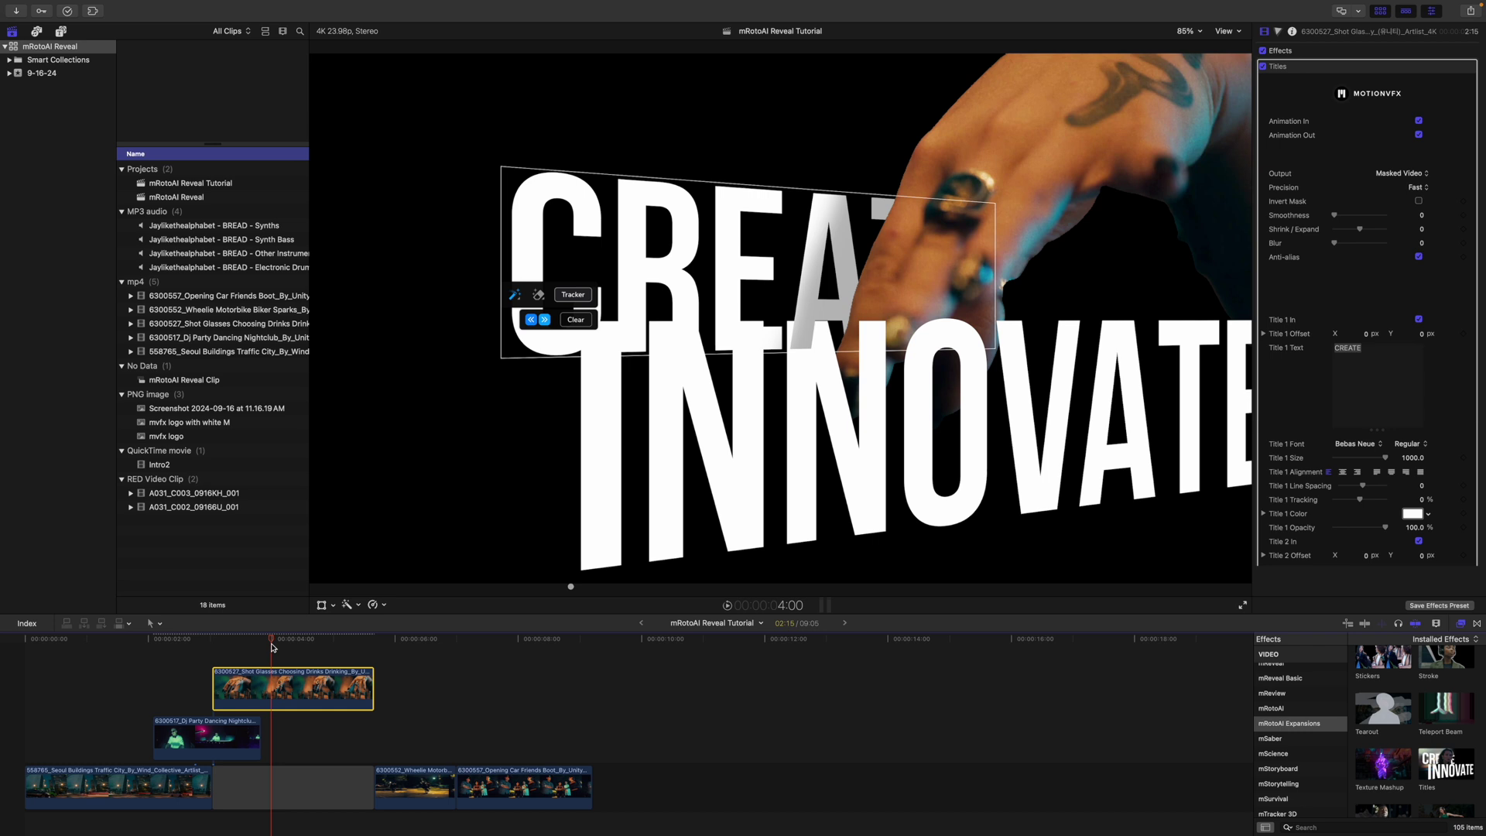
pyautogui.moveTo(272, 647); pyautogui.dragTo(261, 647)
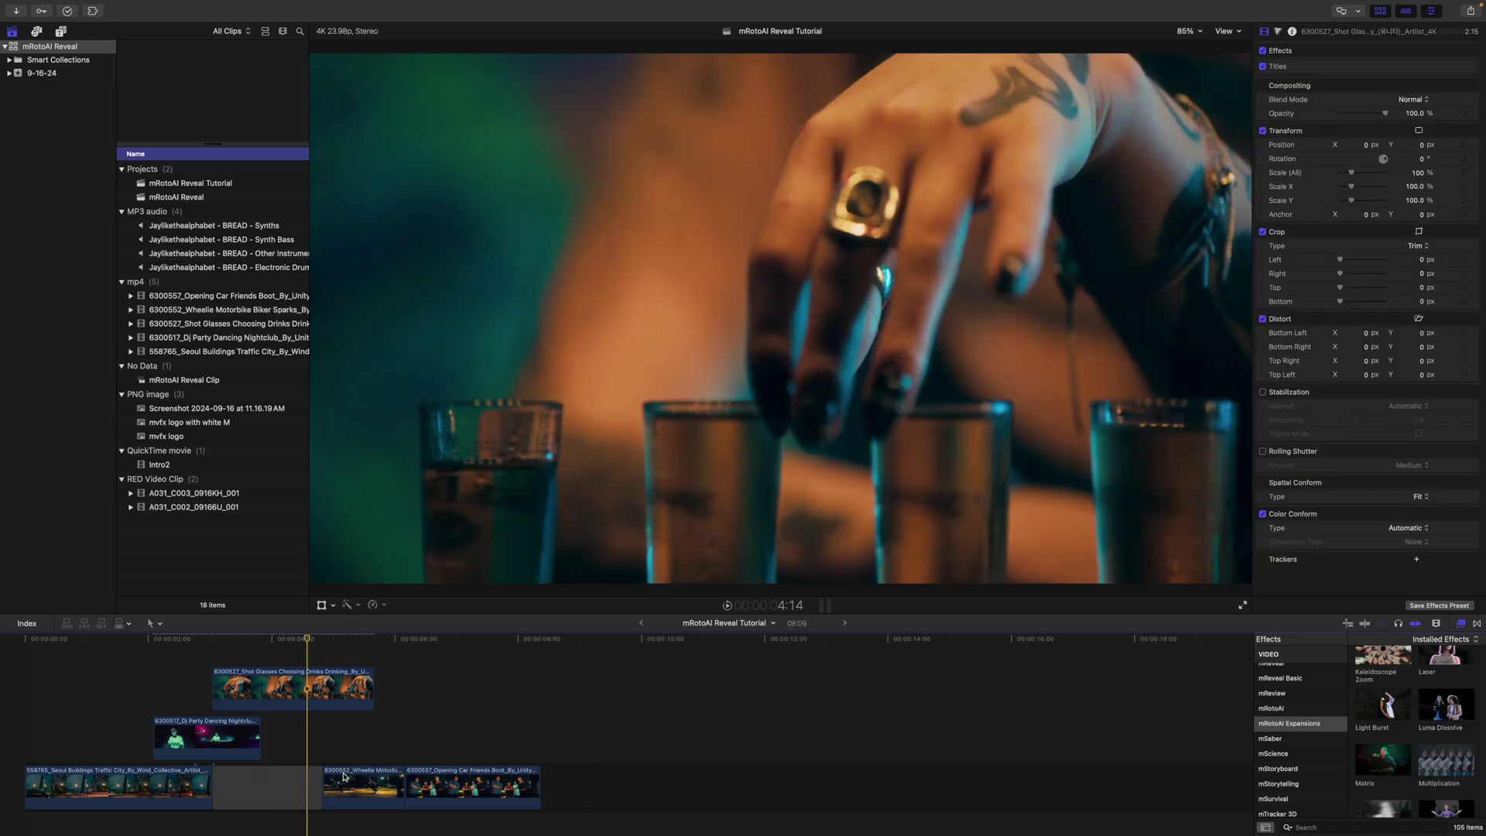
pyautogui.moveTo(344, 777); pyautogui.dragTo(333, 664)
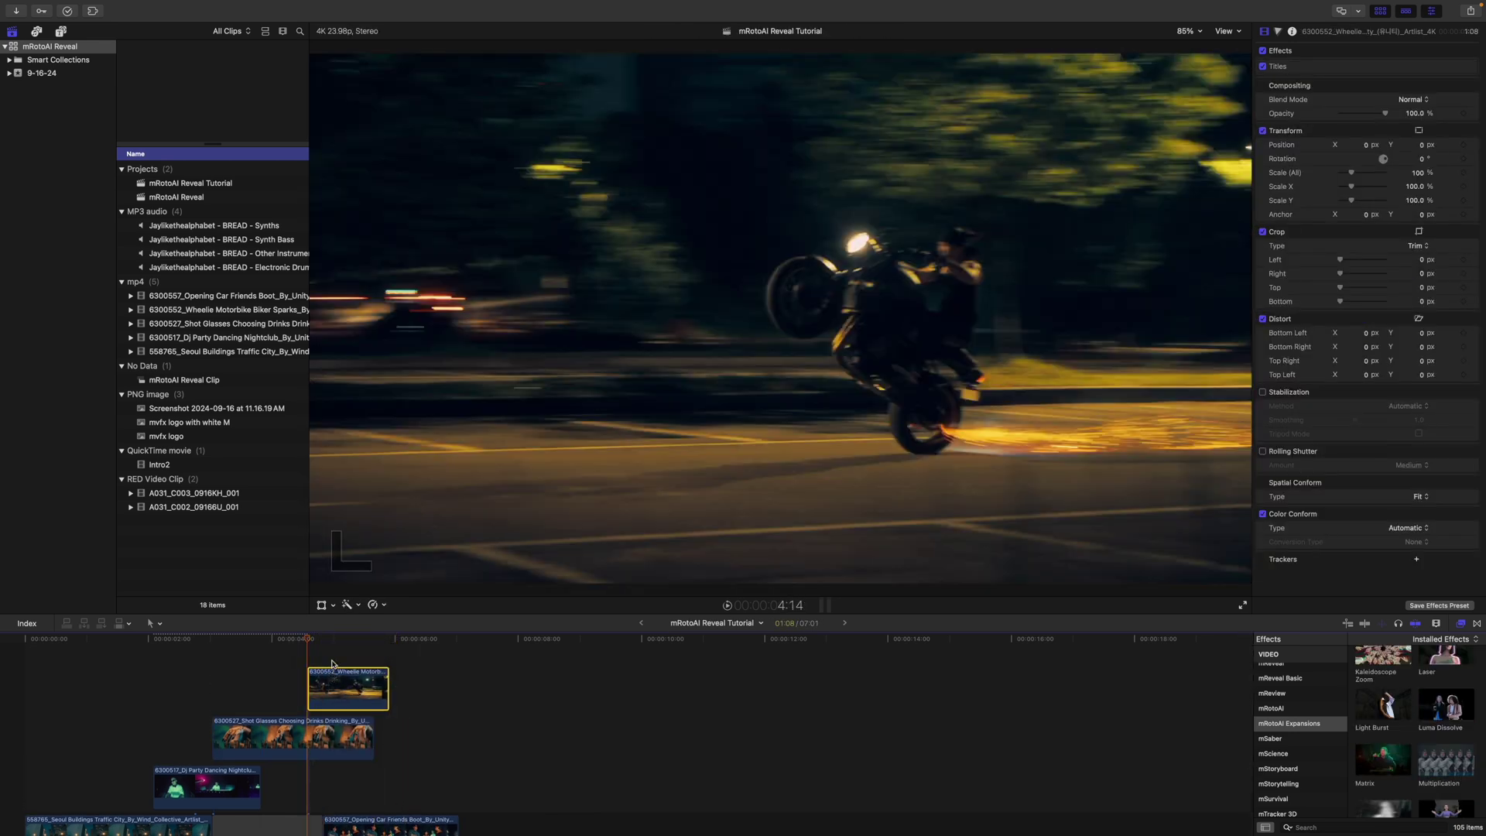
# - Lengthen the storyline gap, apply Flash Blur to the Wheelie clip, and track the biker mask
pyautogui.moveTo(318, 826); pyautogui.dragTo(407, 826)
pyautogui.click(324, 683)
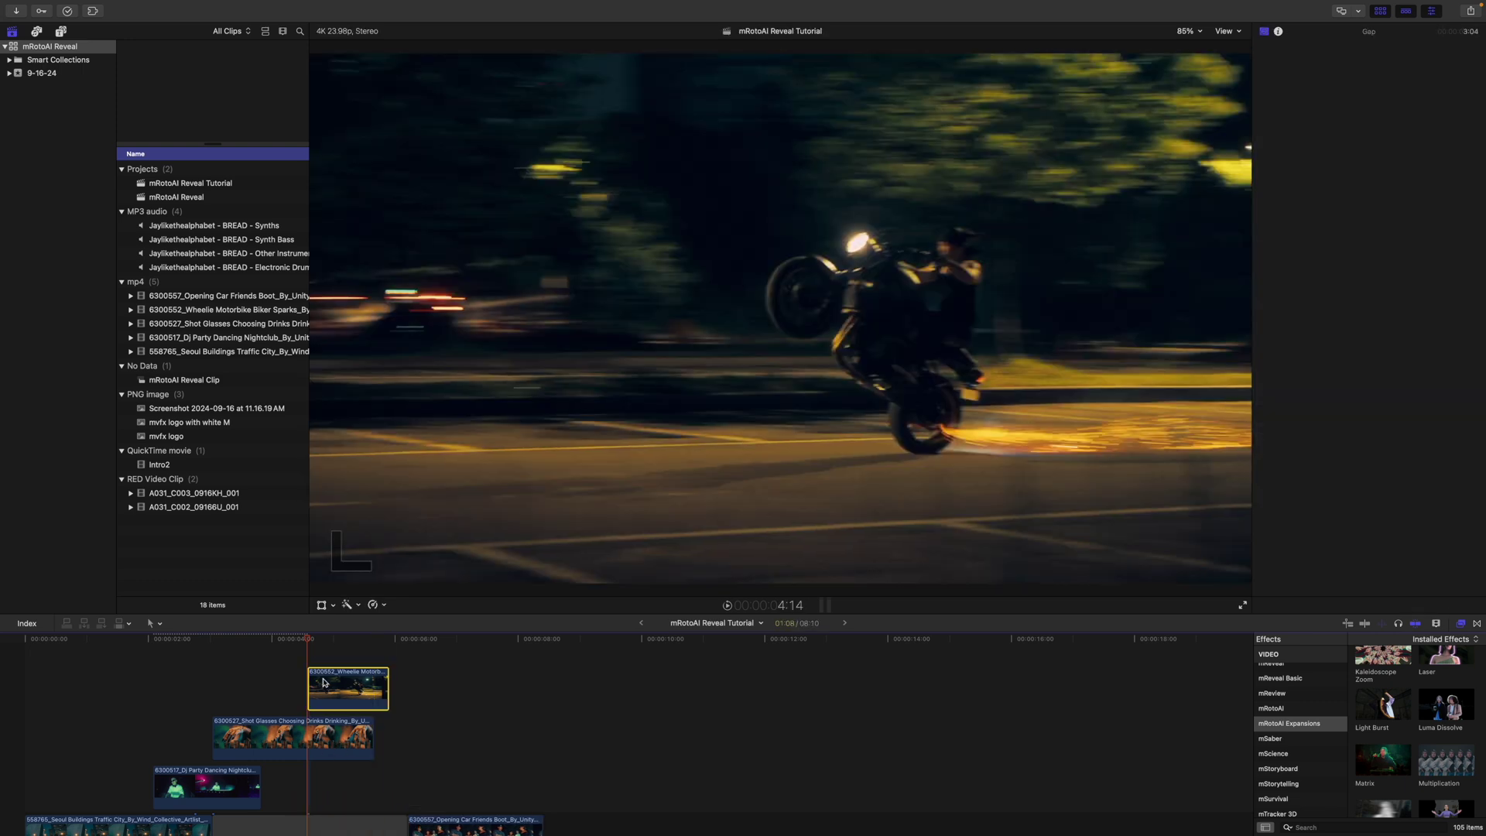
pyautogui.scroll(5, 1392, 736)
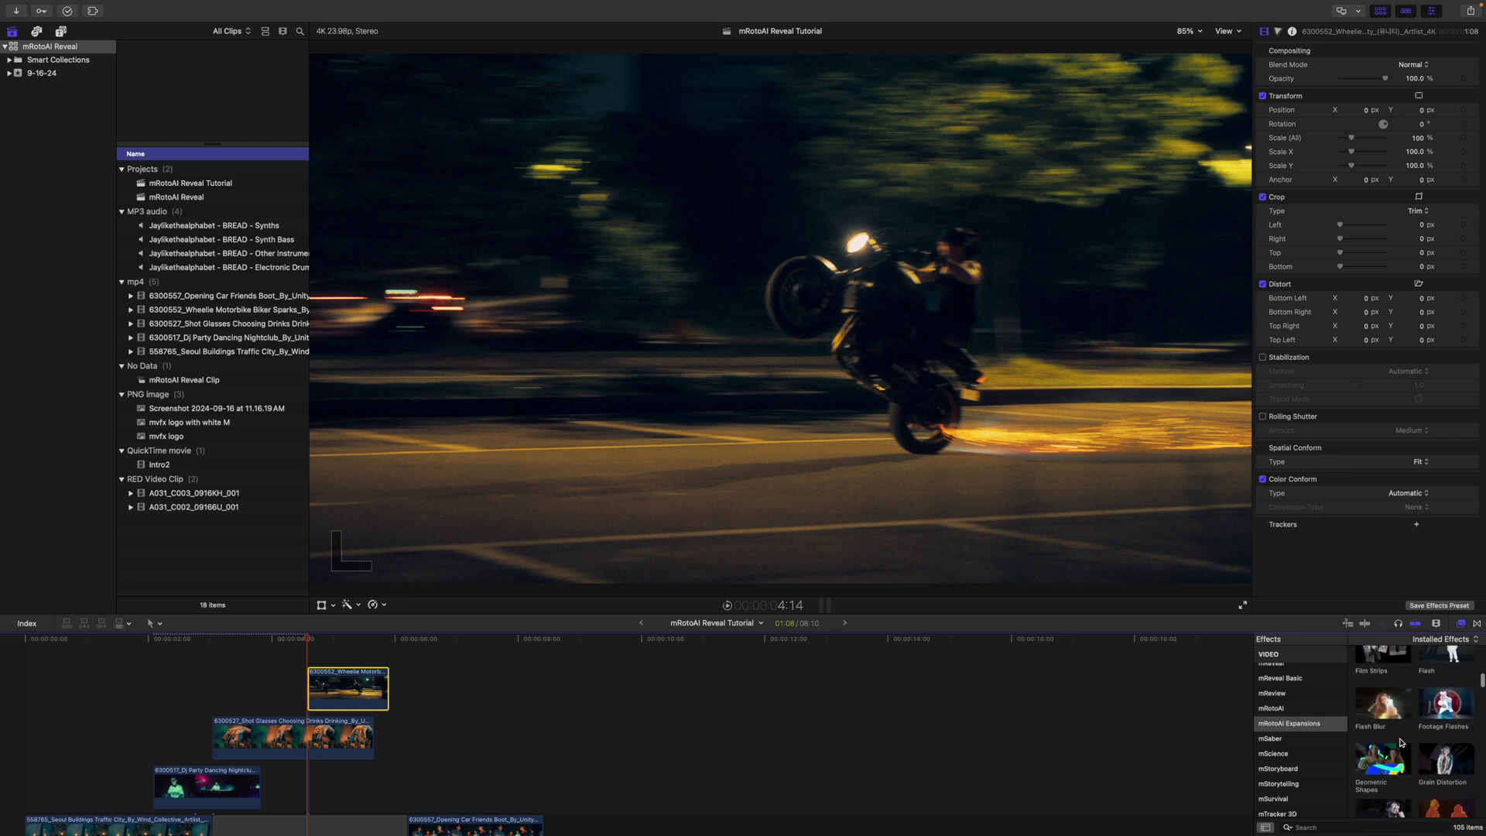
pyautogui.scroll(2, 1401, 742)
pyautogui.moveTo(1386, 743); pyautogui.dragTo(350, 699)
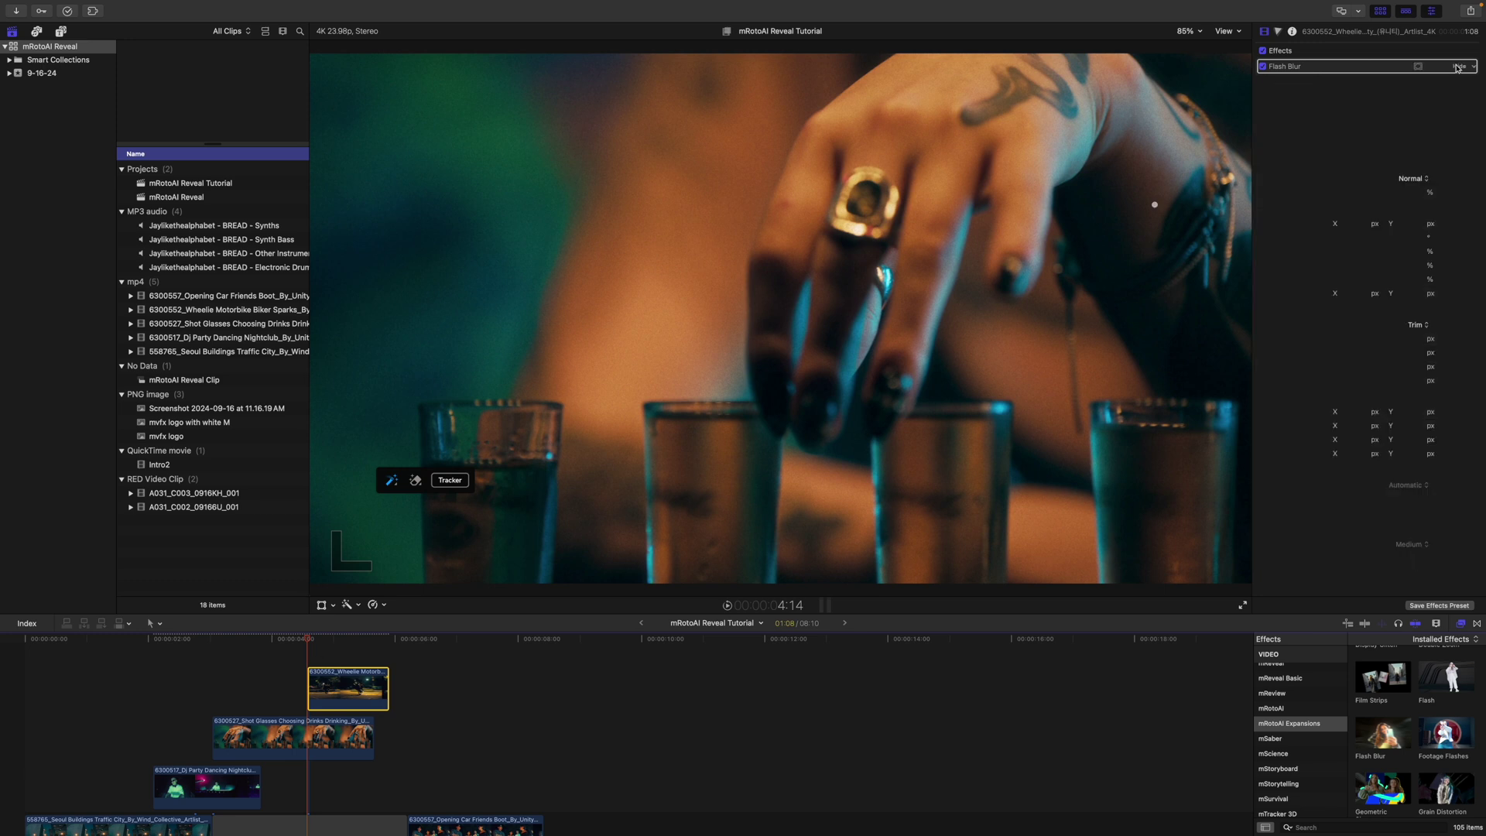
pyautogui.click(1419, 66)
pyautogui.click(411, 505)
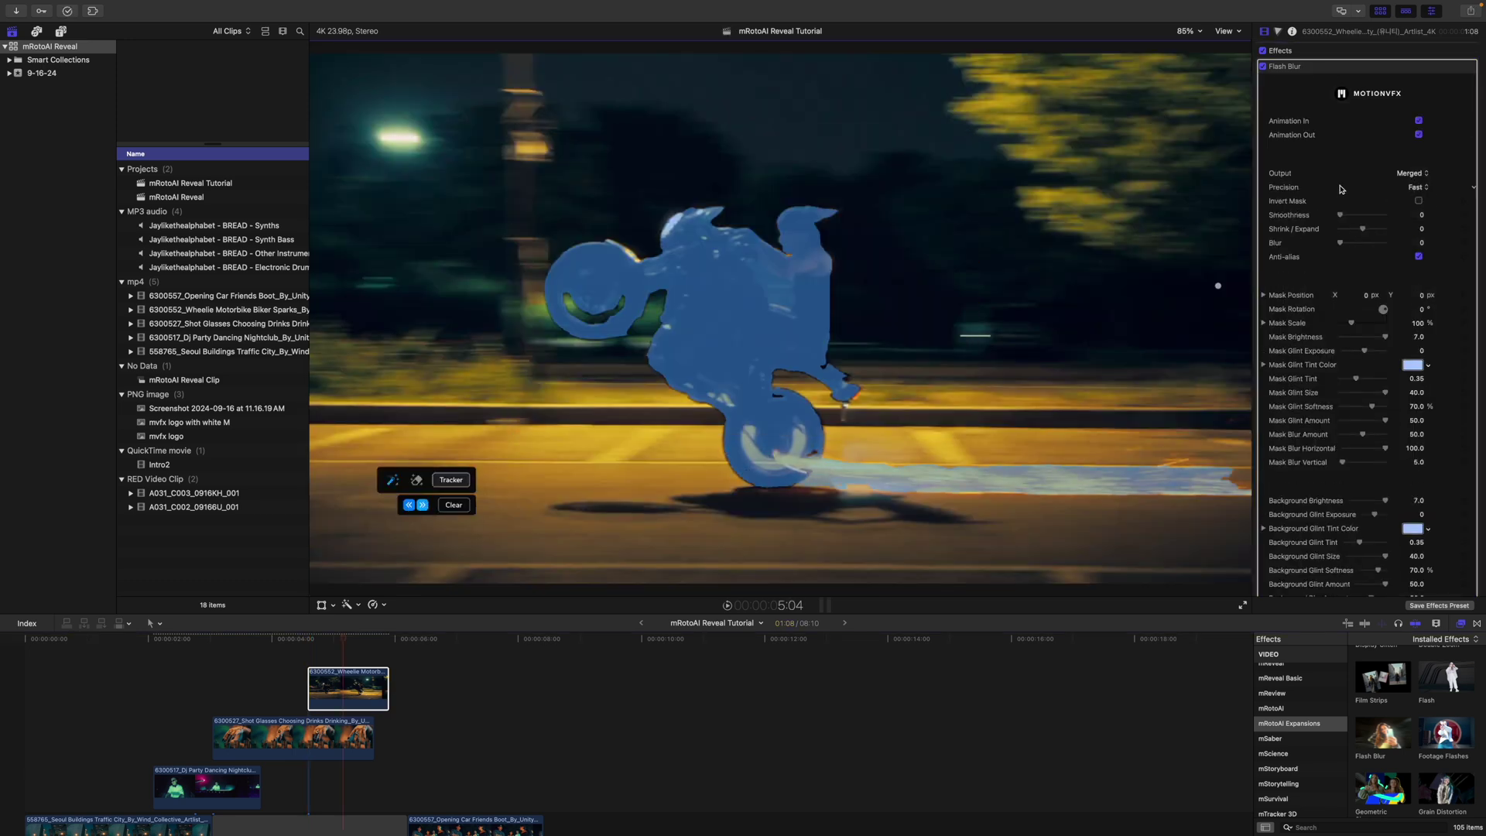
# - Set Flash Blur's Output to Masked Video and play back the transition
pyautogui.click(1416, 202)
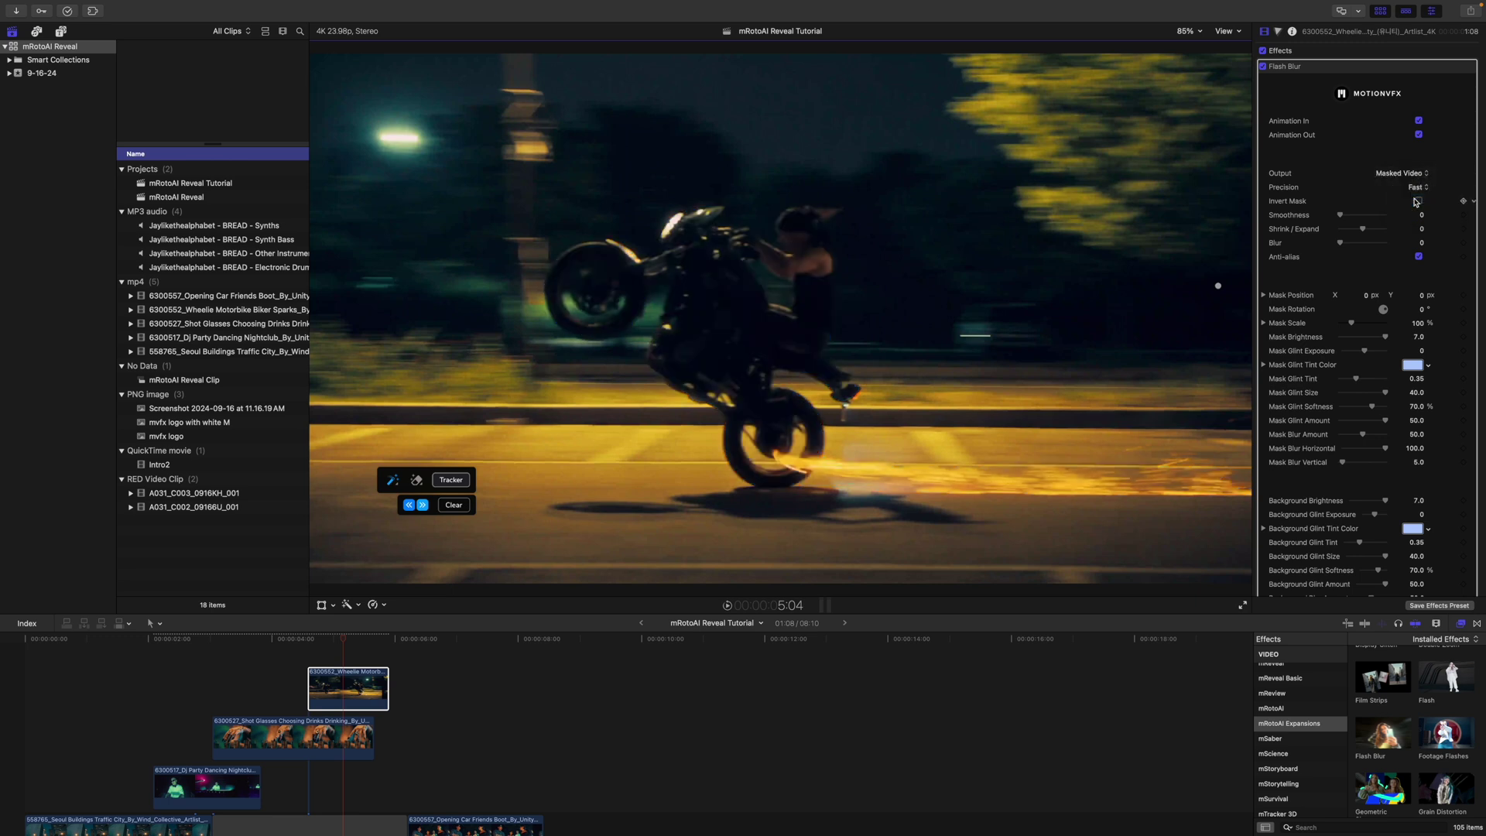
pyautogui.click(309, 643)
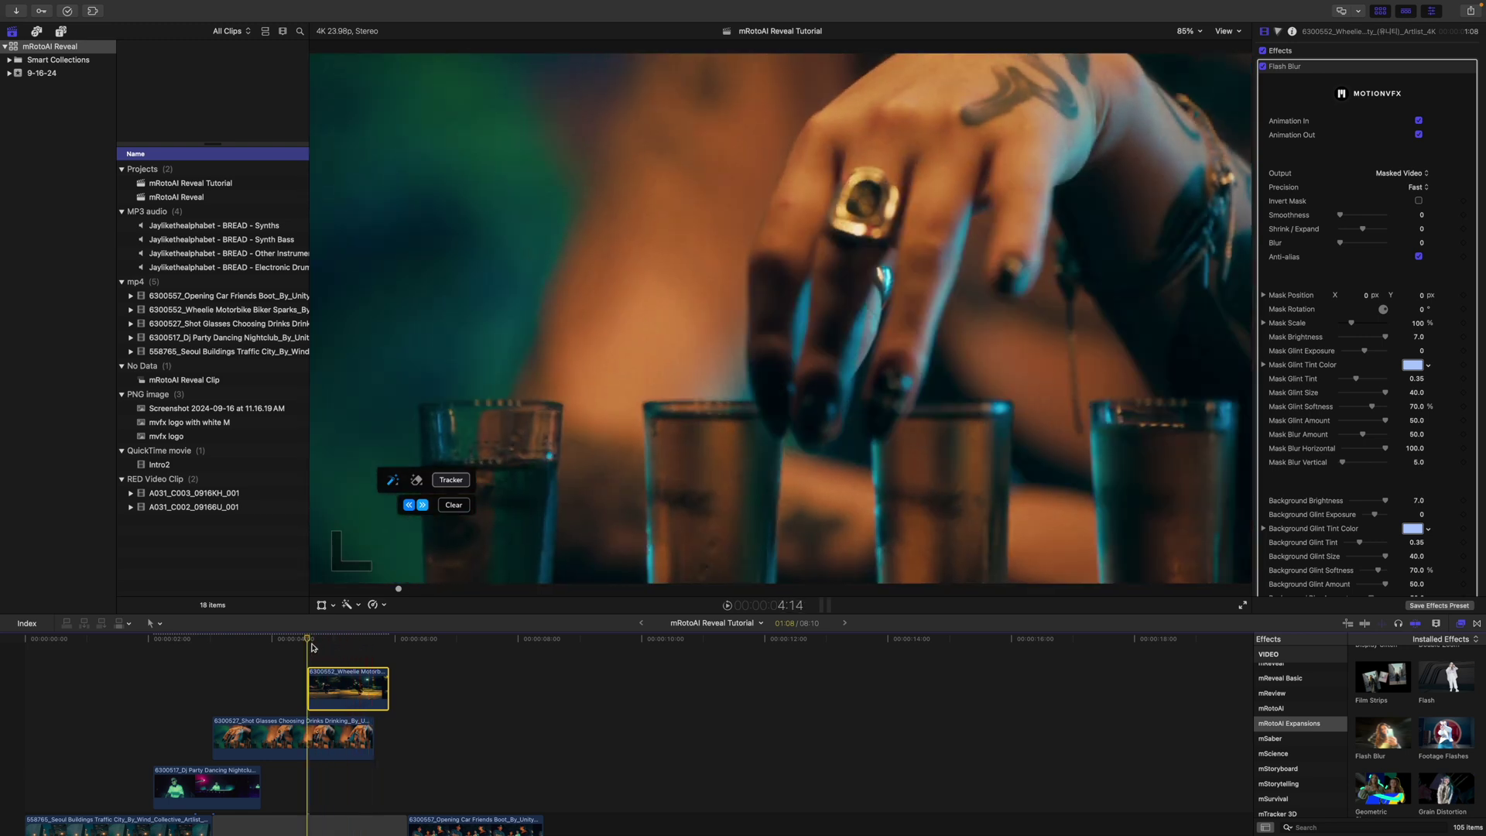
pyautogui.press('space')
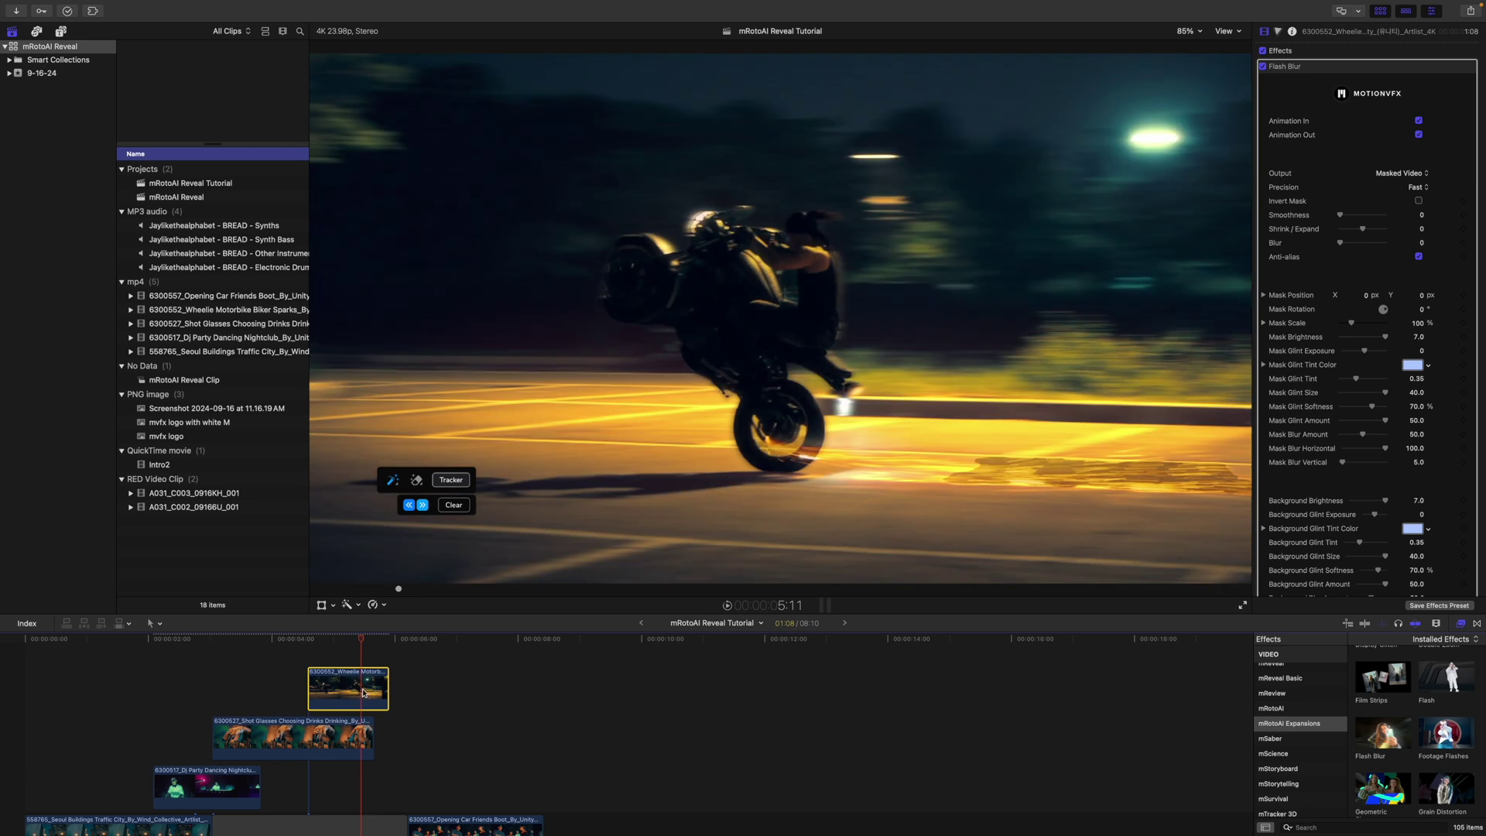
# - Turn off Flash Blur's Animation Out and trim the storyline gap shorter
pyautogui.click(1419, 135)
pyautogui.scroll(-3, 343, 689)
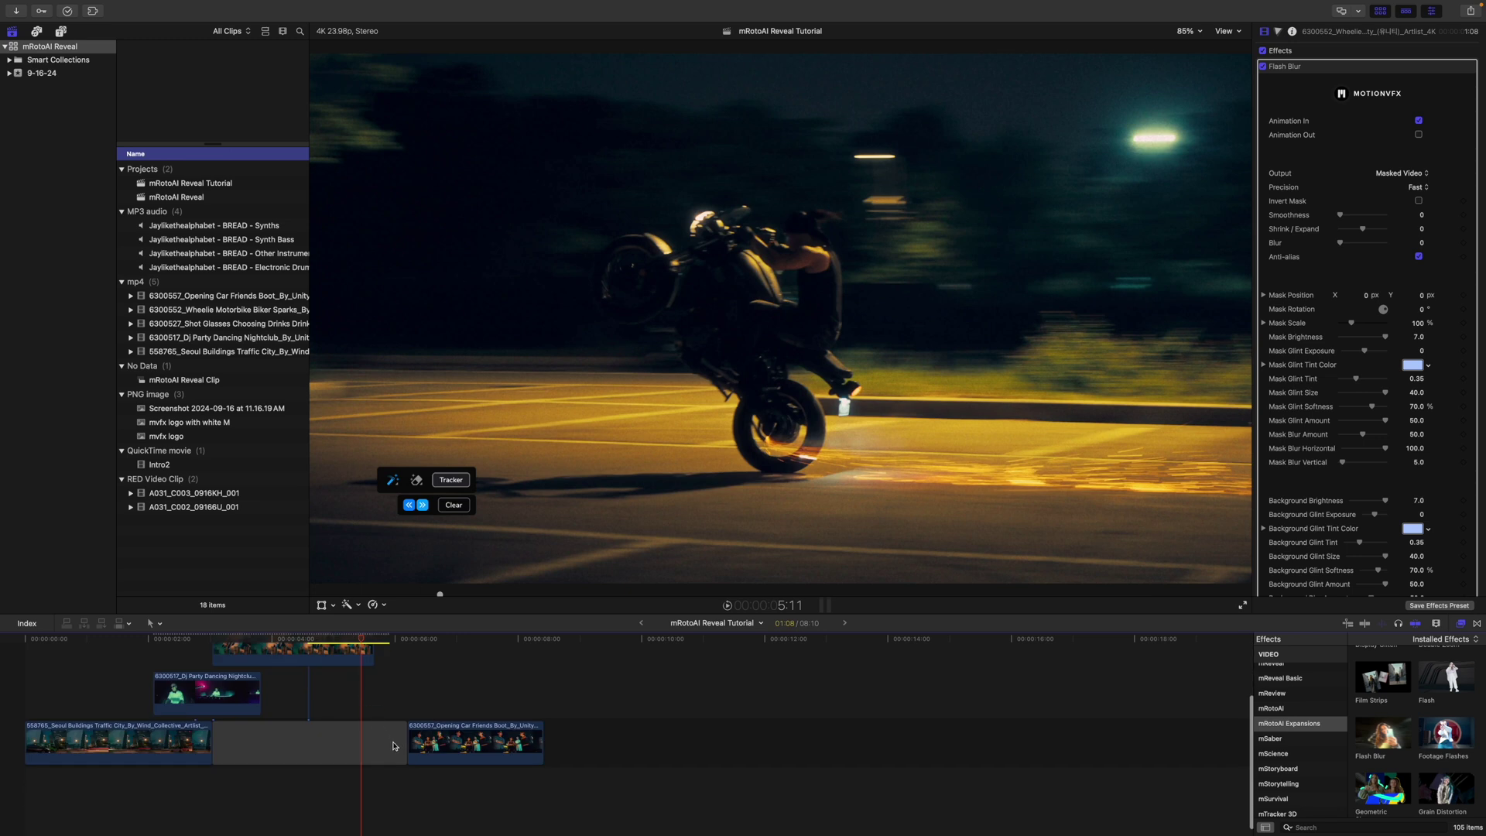
pyautogui.moveTo(399, 741); pyautogui.dragTo(361, 740)
# - Connect the Opening Car group shot above the wheelie clip and apply mRotoAI Clones Zoom to it
pyautogui.scroll(3, 396, 781)
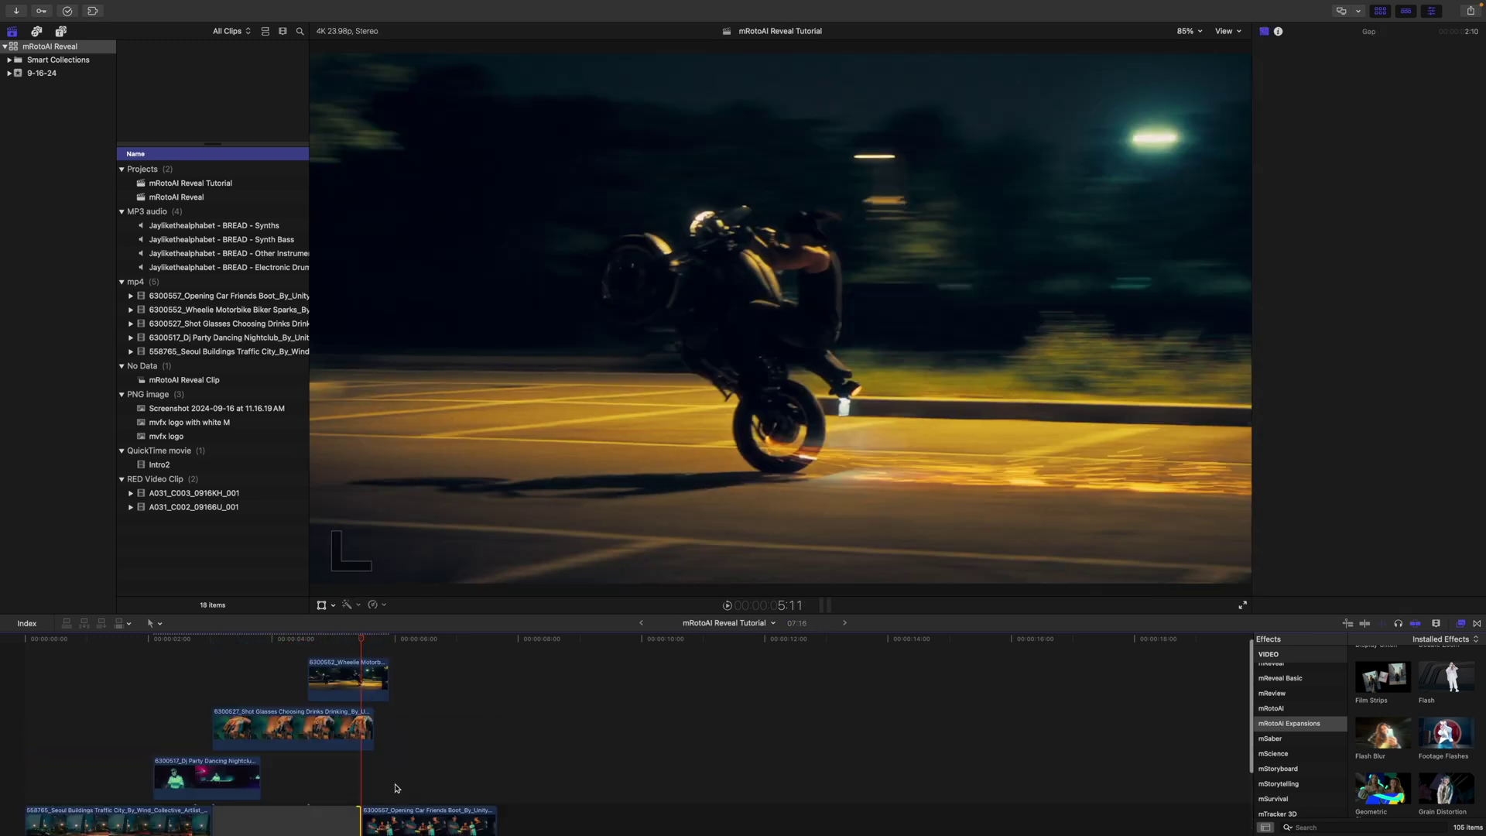
pyautogui.moveTo(391, 815); pyautogui.dragTo(395, 635)
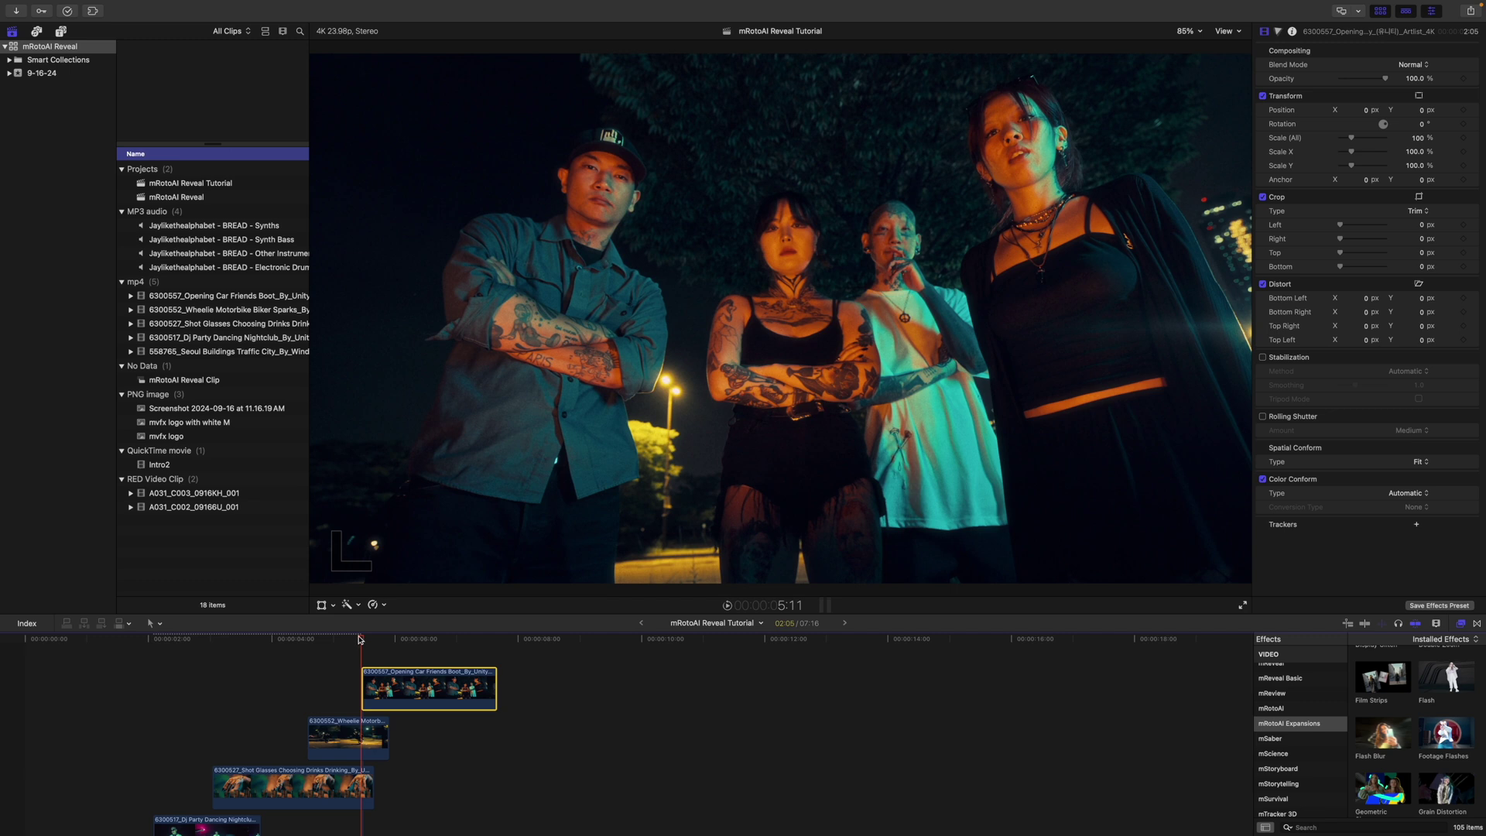
pyautogui.scroll(5, 1386, 743)
pyautogui.moveTo(1382, 752); pyautogui.dragTo(432, 689)
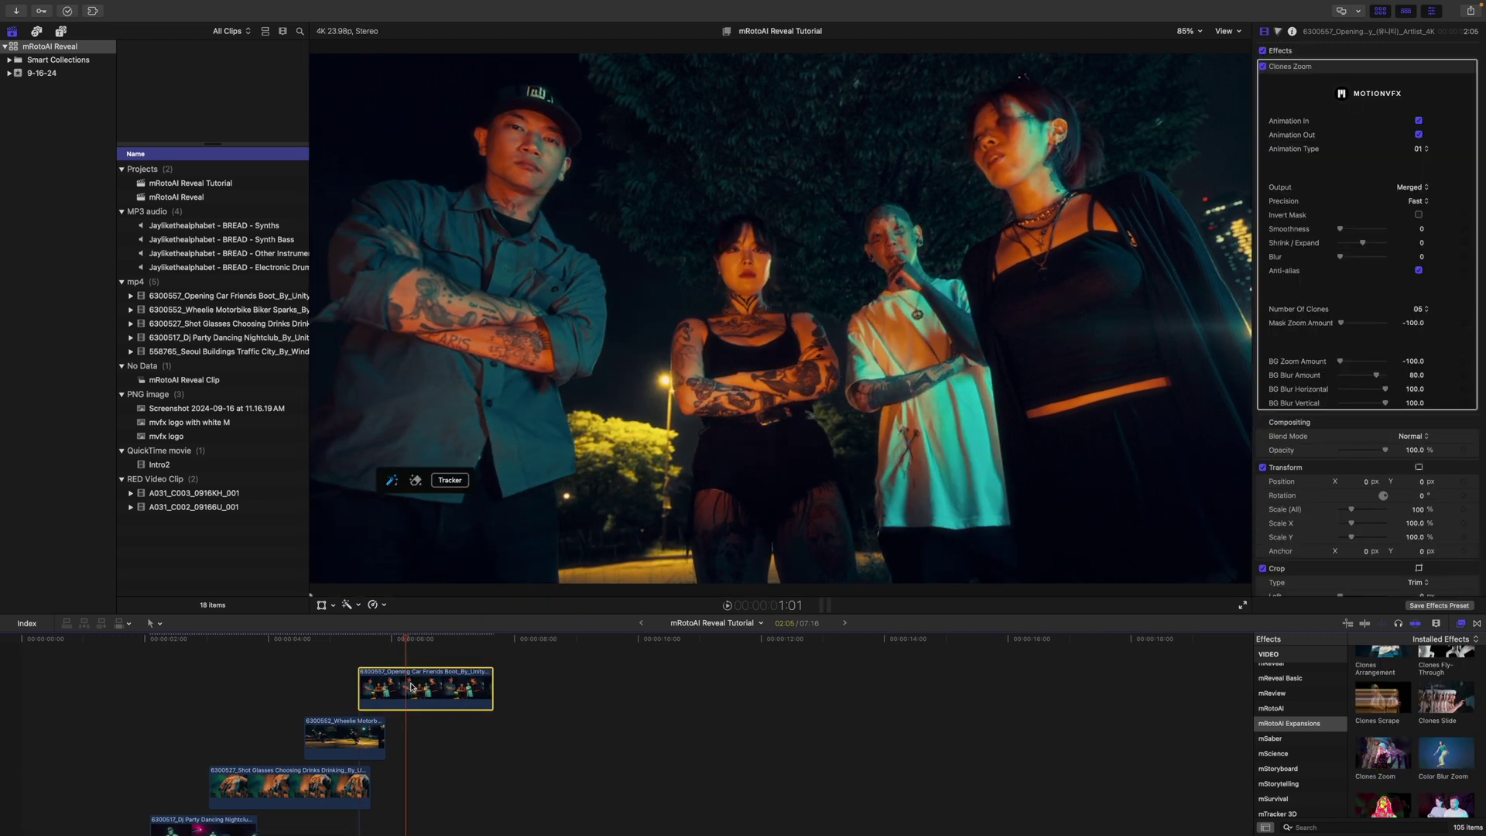
# - Brush mRotoAI masks over the man, the woman and the two people on the right, then track them
pyautogui.moveTo(432, 407); pyautogui.dragTo(453, 407)
pyautogui.moveTo(475, 249); pyautogui.dragTo(481, 306)
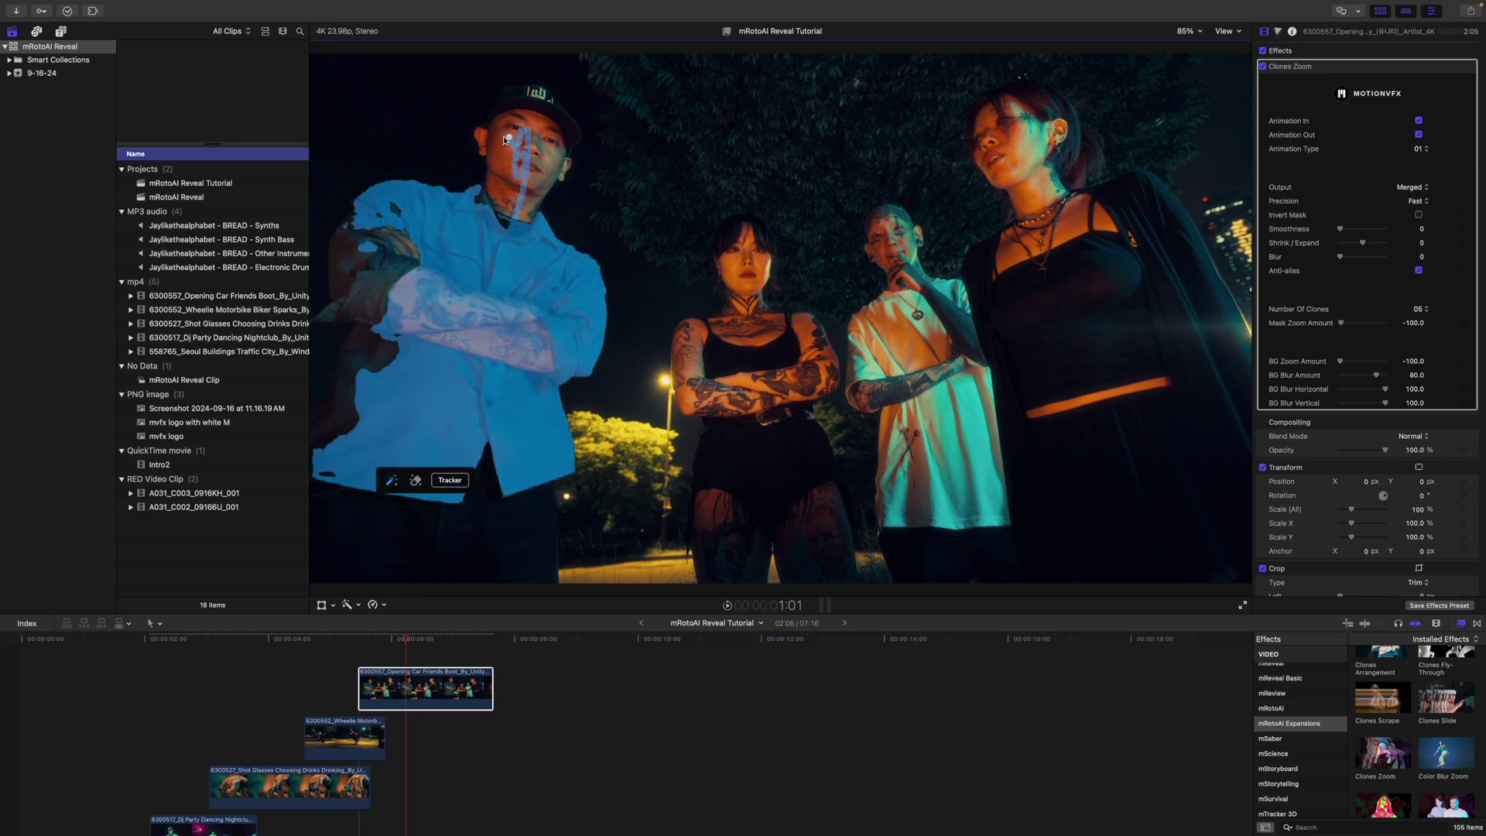
pyautogui.moveTo(510, 140); pyautogui.dragTo(517, 155)
pyautogui.moveTo(724, 248); pyautogui.dragTo(751, 278)
pyautogui.moveTo(890, 224); pyautogui.dragTo(1076, 139)
pyautogui.click(450, 479)
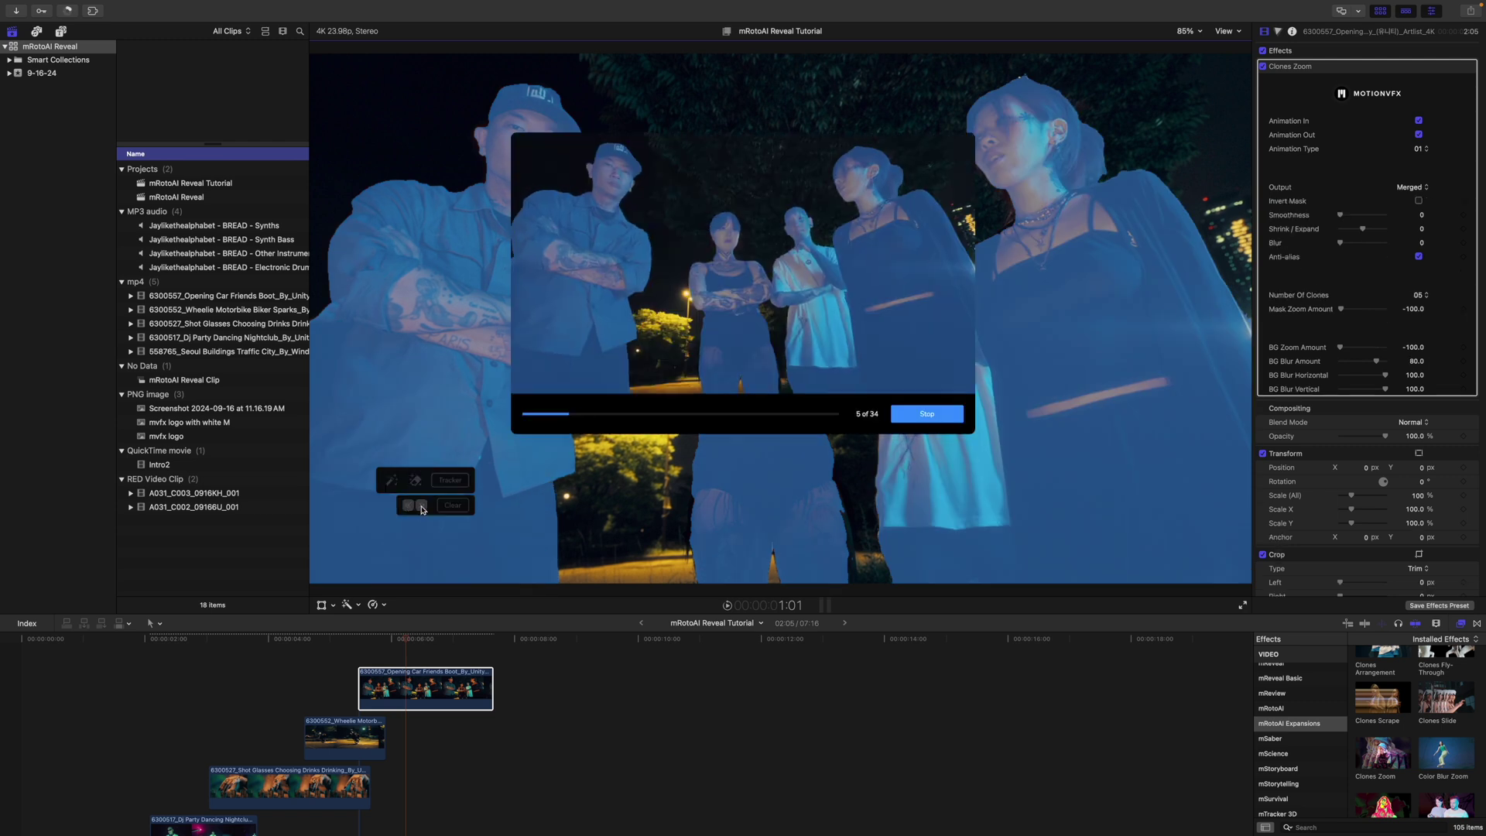
# - Set Clones Zoom output to Masked Video and play from the motorbike clip's start
pyautogui.click(1410, 187)
pyautogui.click(1426, 214)
pyautogui.click(359, 641)
pyautogui.press('space')
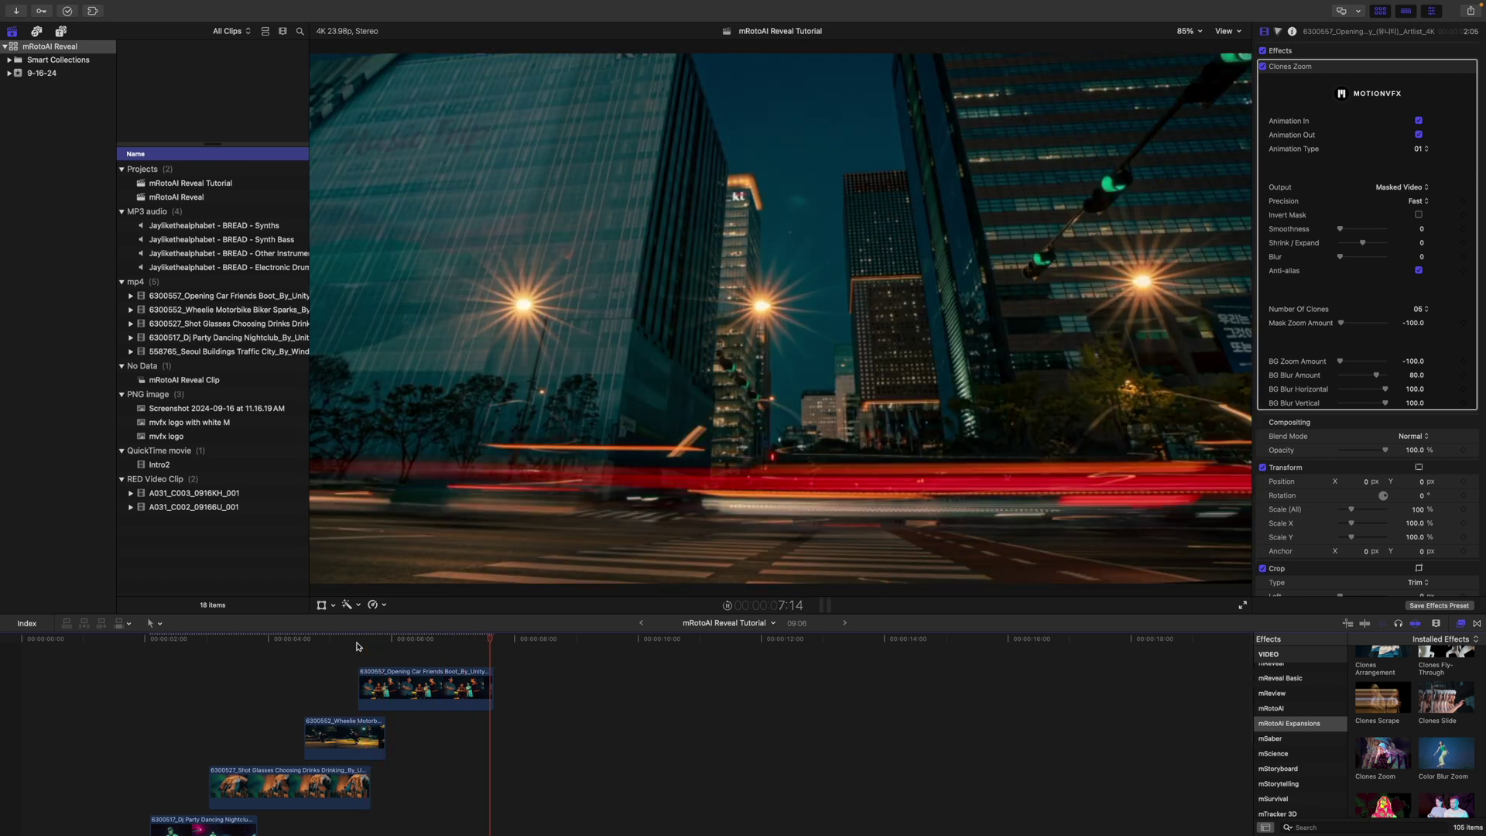
pyautogui.moveTo(538, 650); pyautogui.dragTo(364, 654)
pyautogui.press('space')
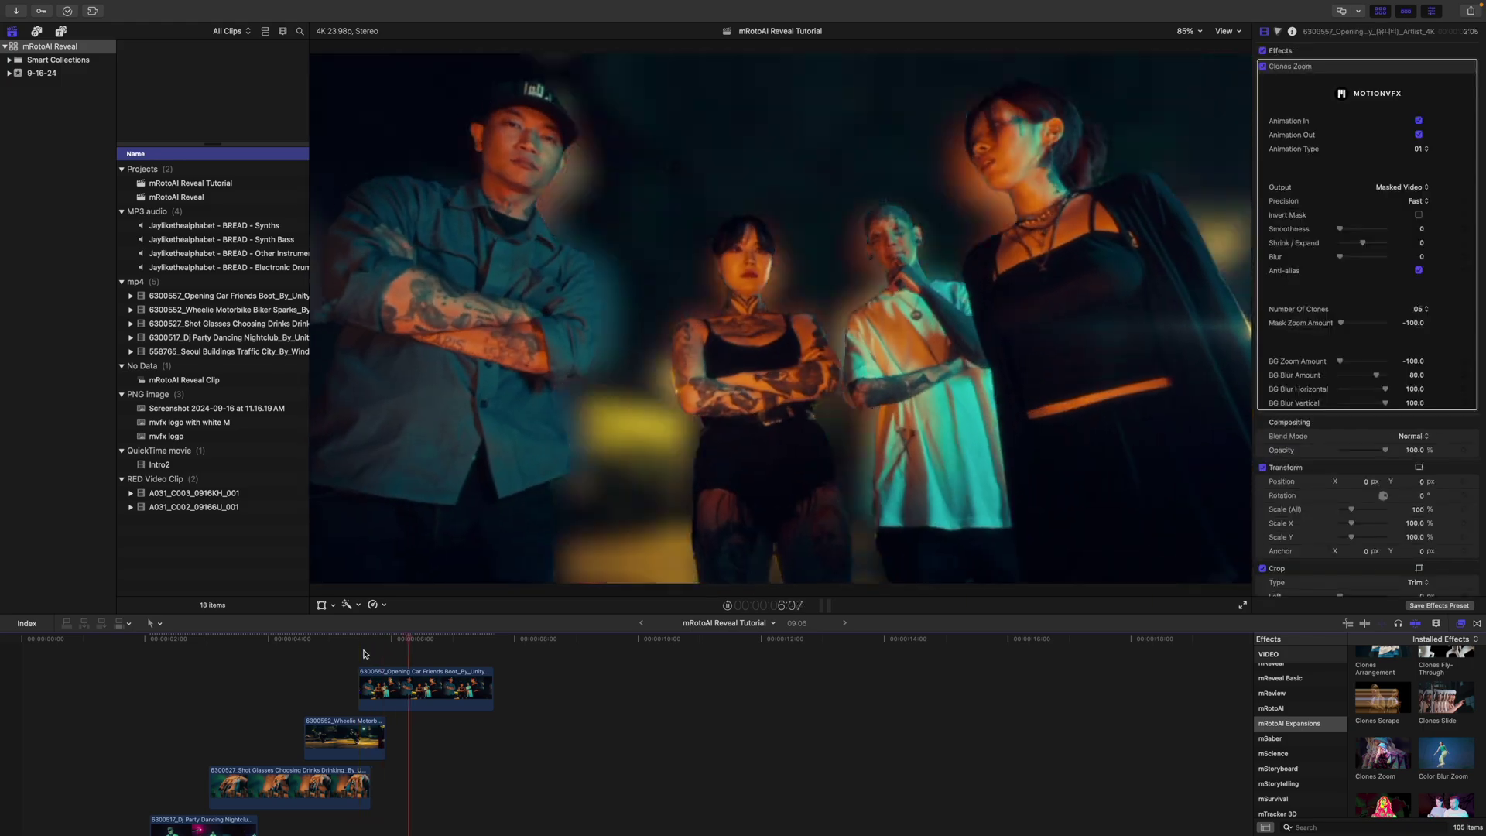